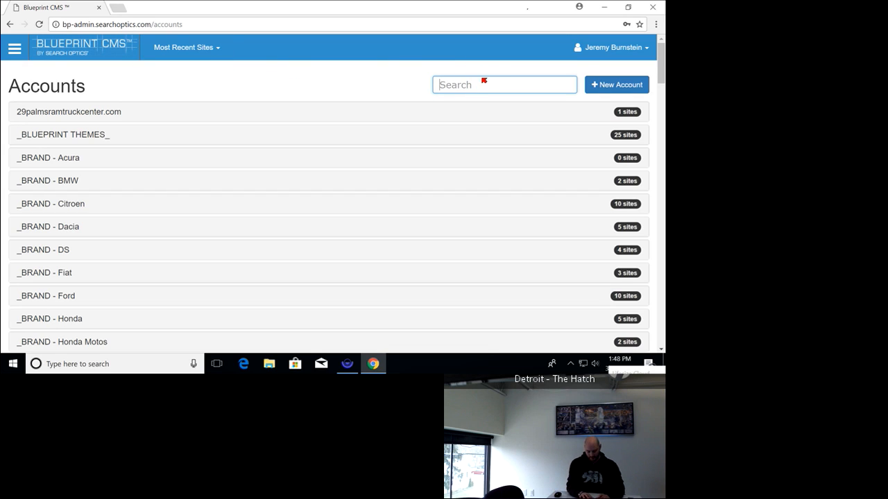
Find the hometowntoyota.com site among the accounts and show its list of pages
text(hometowntoyota.com)
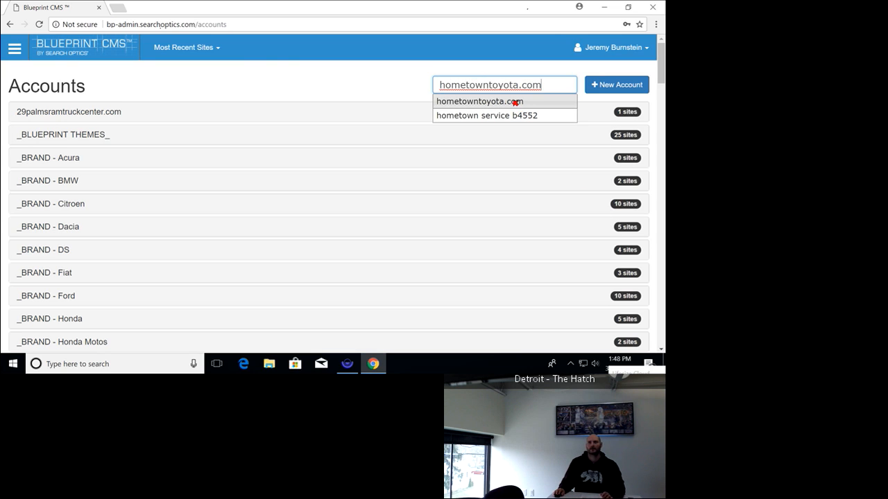
click(515, 102)
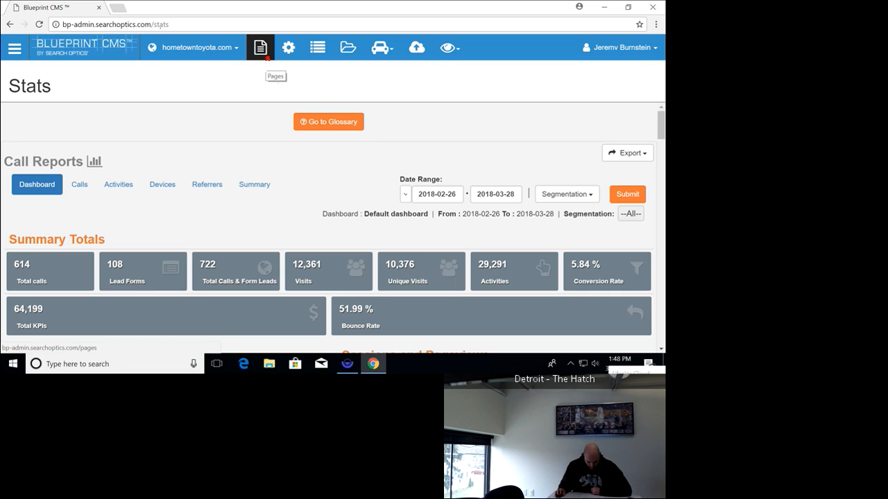
click(267, 57)
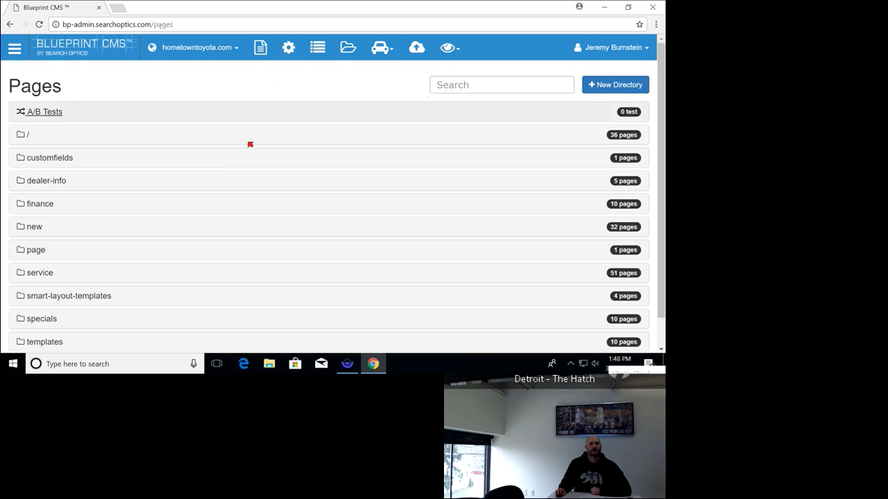
Find the finance/finance-application page and open it in the page editor
click(485, 86)
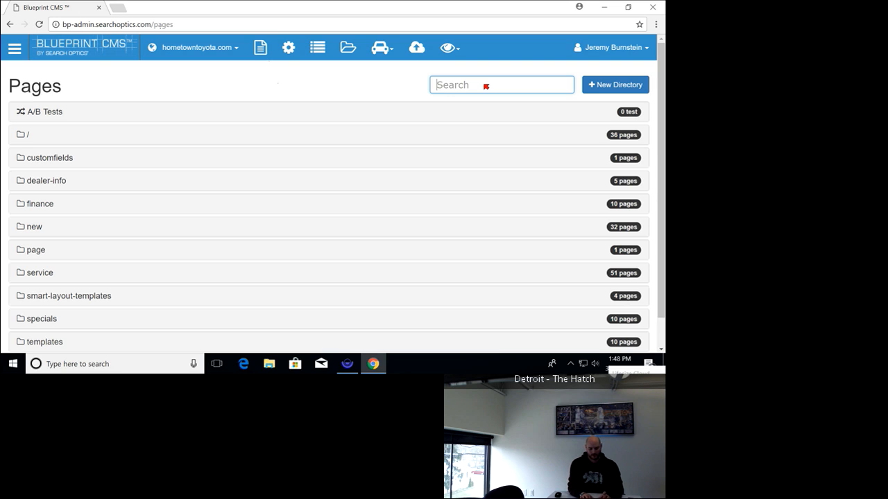
text(finance/finance-application)
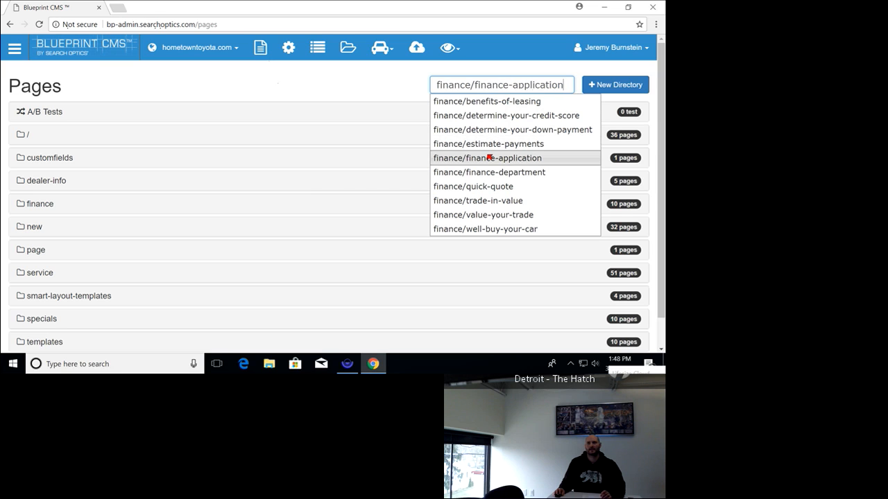
click(487, 158)
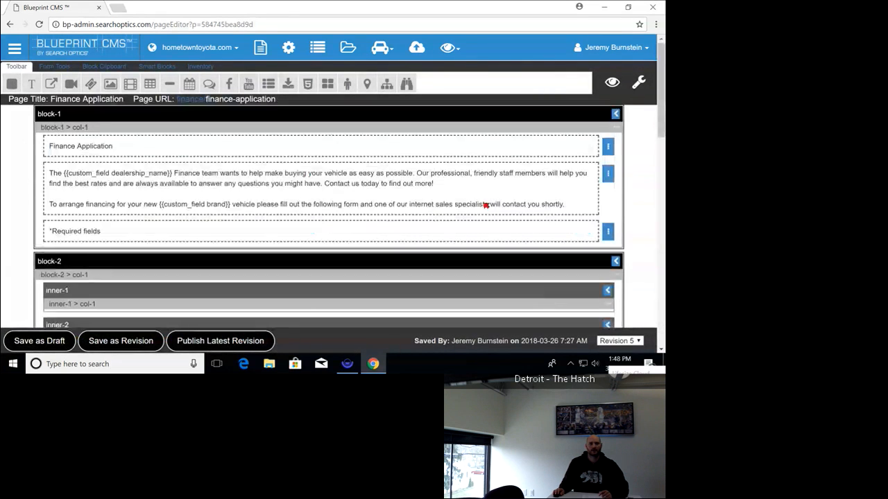
Open the settings of the Finance Application Form block on the page
scroll(658, 159, down, 2)
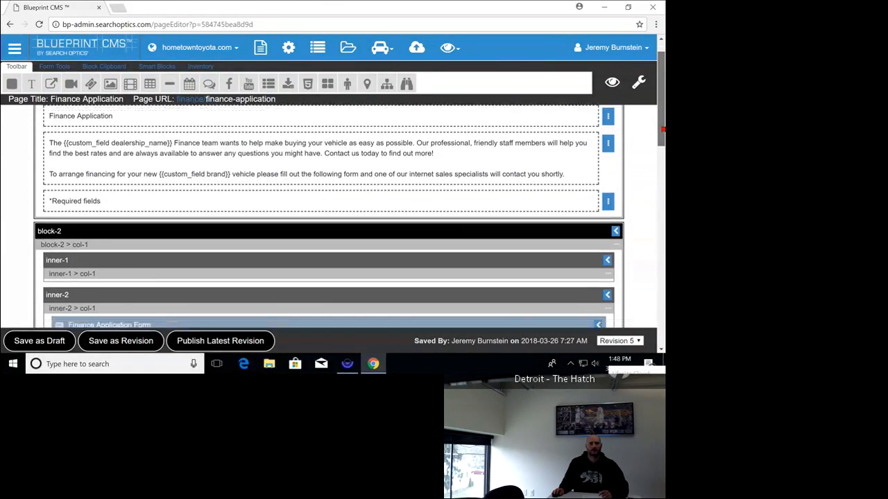
drag(658, 163, 658, 218)
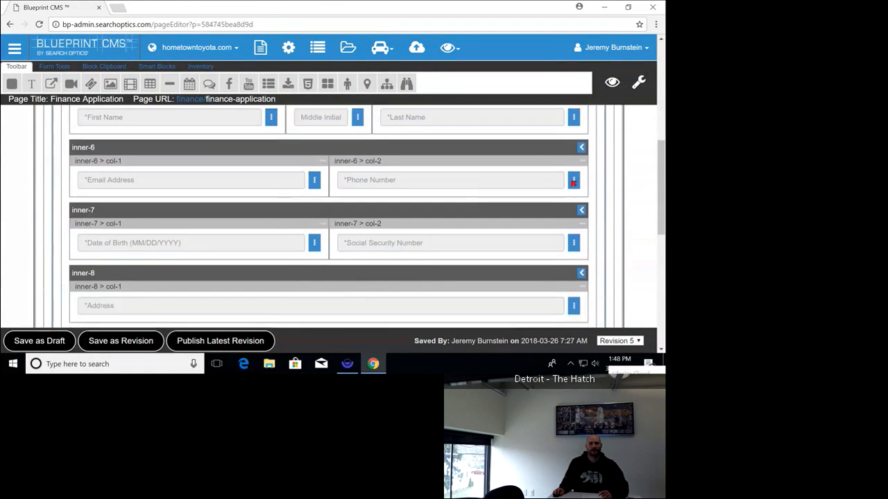
scroll(520, 189, up, 7)
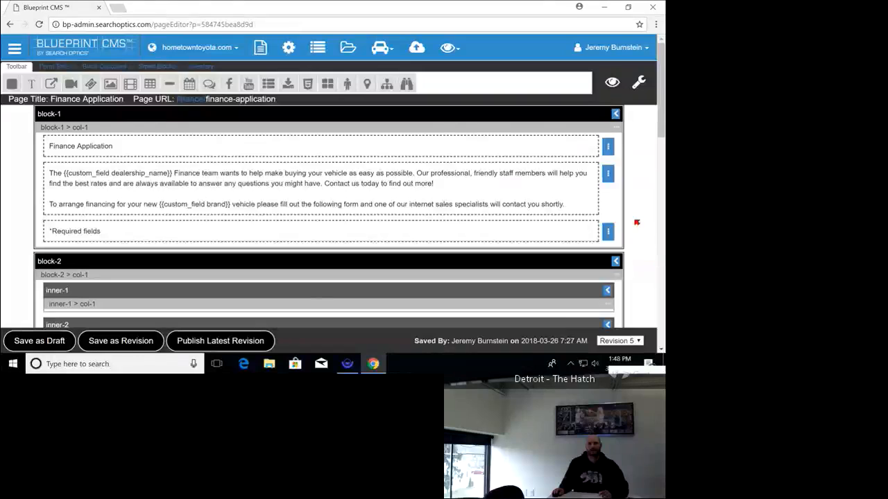
click(663, 202)
drag(663, 203, 665, 159)
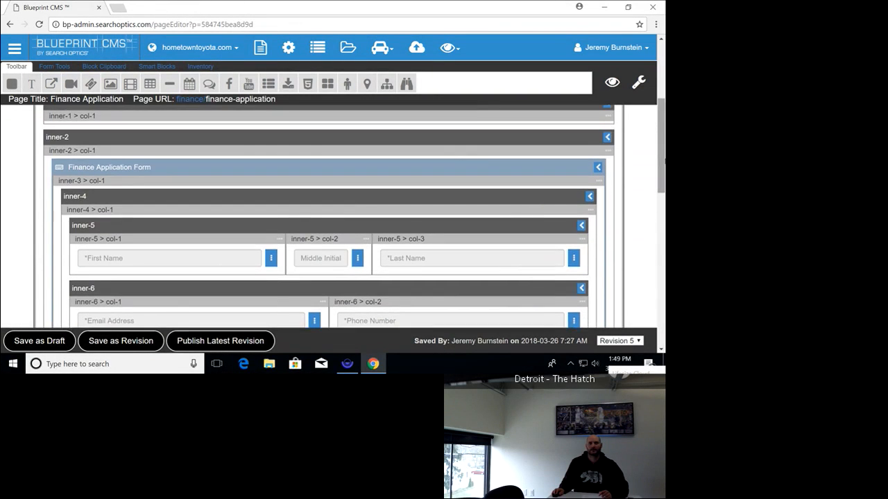
click(599, 168)
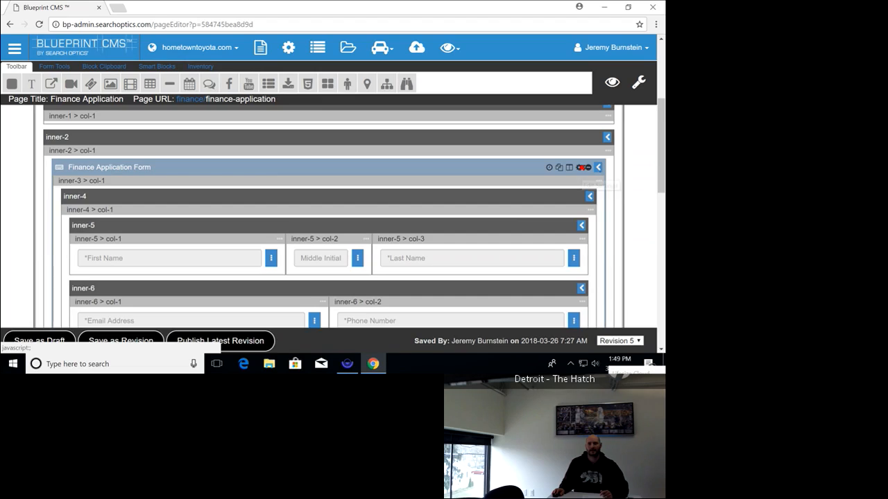
click(582, 167)
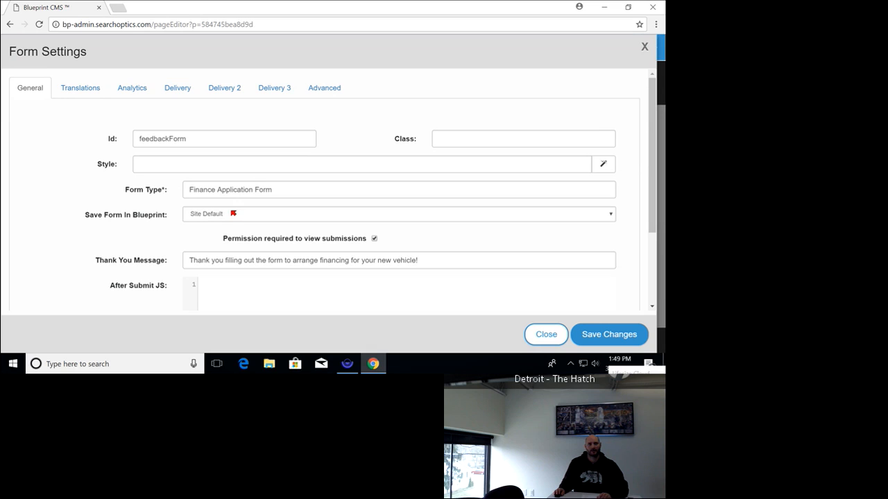
Review the form's general settings, checking its form type and the options for saving submissions in Blueprint
triple_click(284, 190)
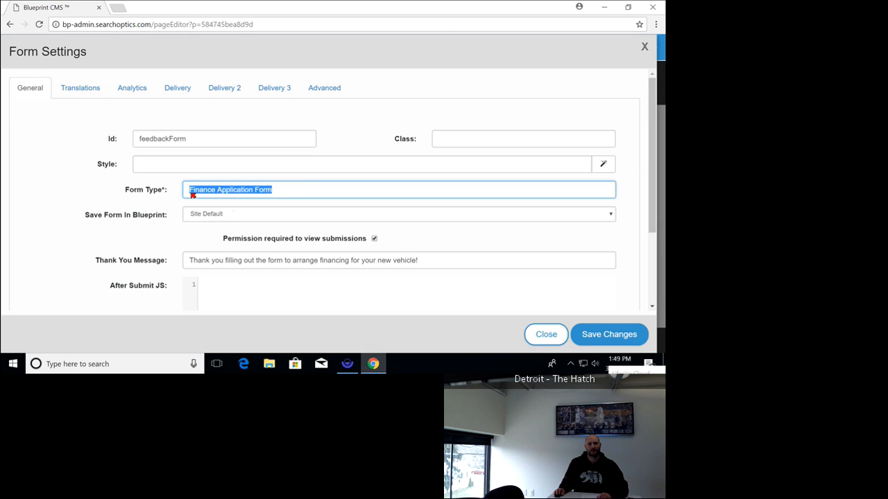
click(307, 215)
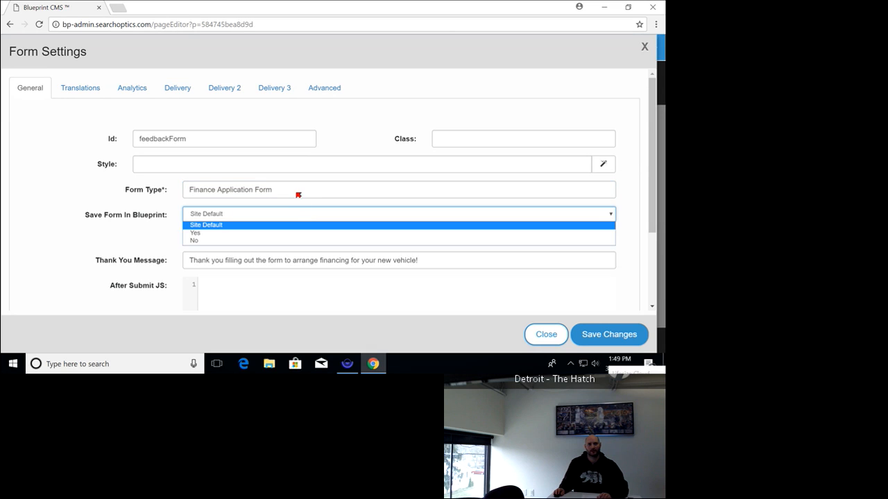
click(296, 192)
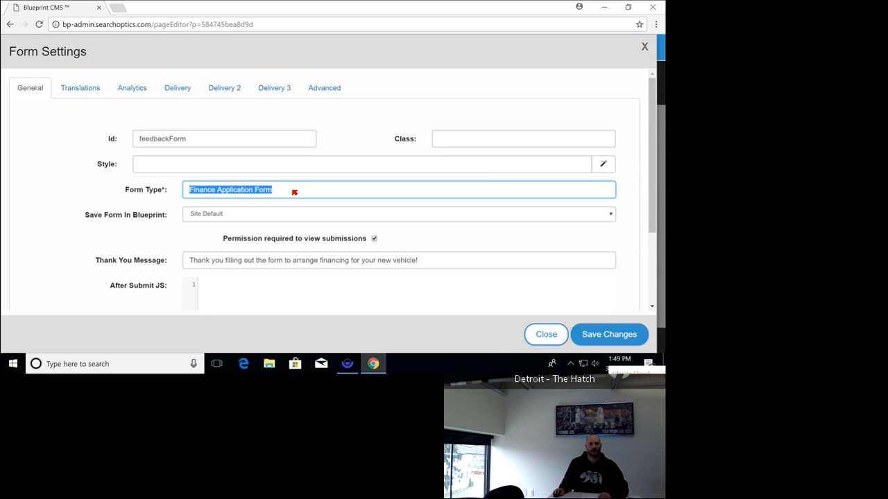
Compare the form's first and second delivery settings, reading the second one from its XML email body down to the subject
click(169, 91)
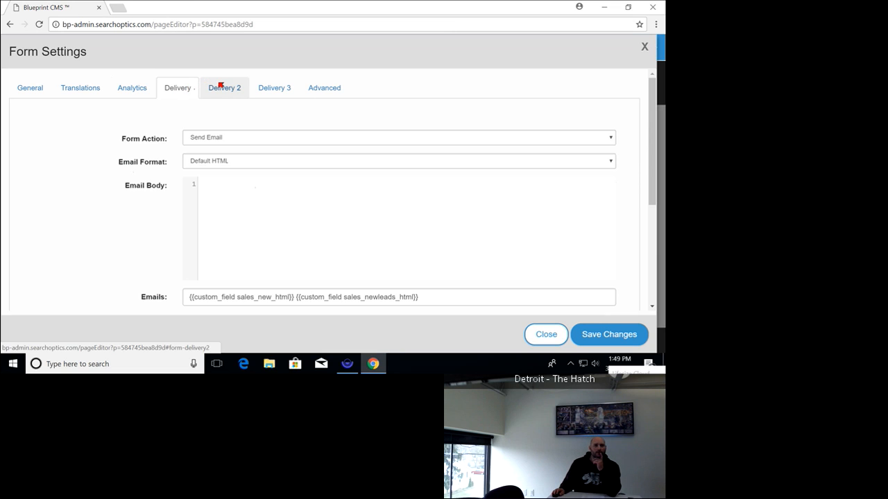
click(220, 84)
click(189, 88)
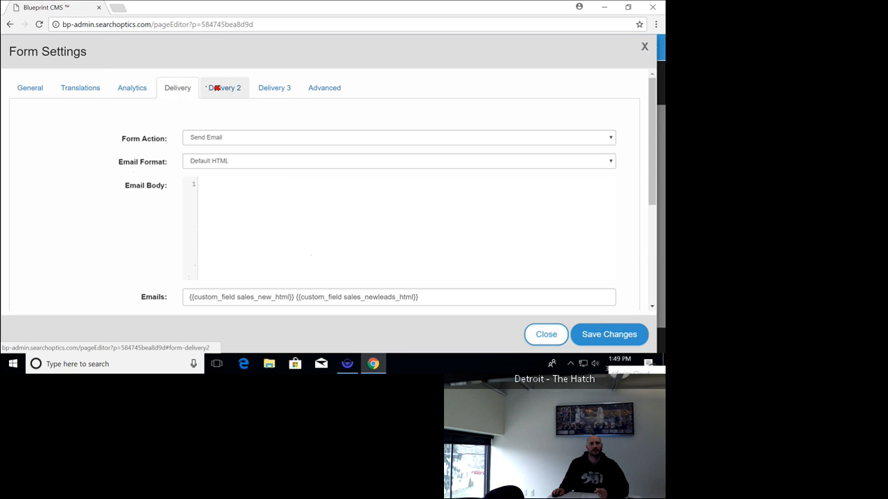
click(216, 88)
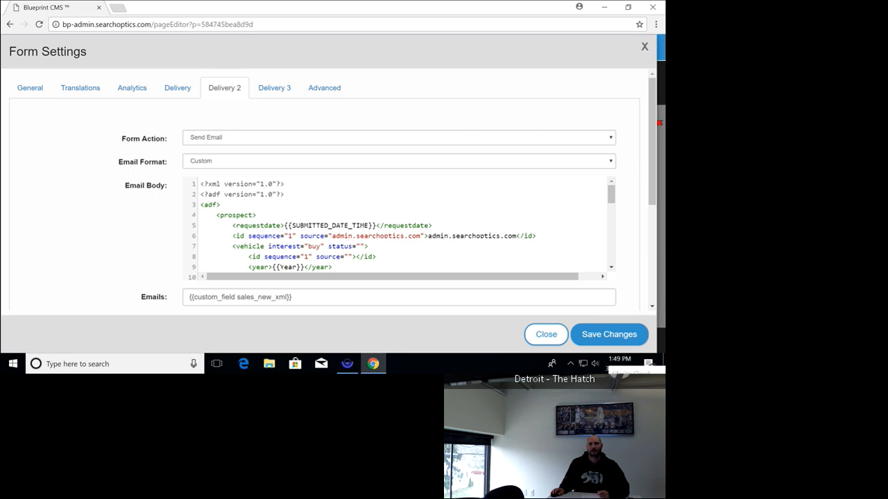
scroll(655, 139, down, 1)
drag(654, 148, 648, 204)
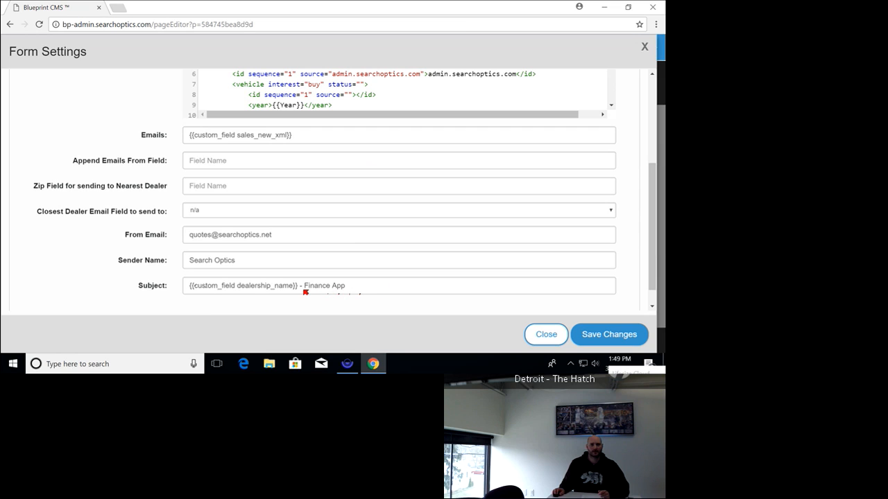
scroll(226, 255, up, 3)
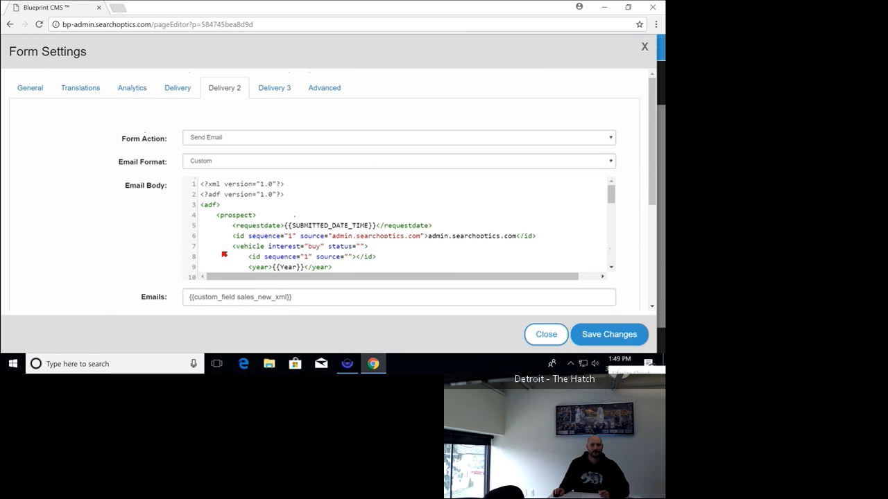
Examine the first delivery's form action, email format, recipients, sender details and subject
click(174, 95)
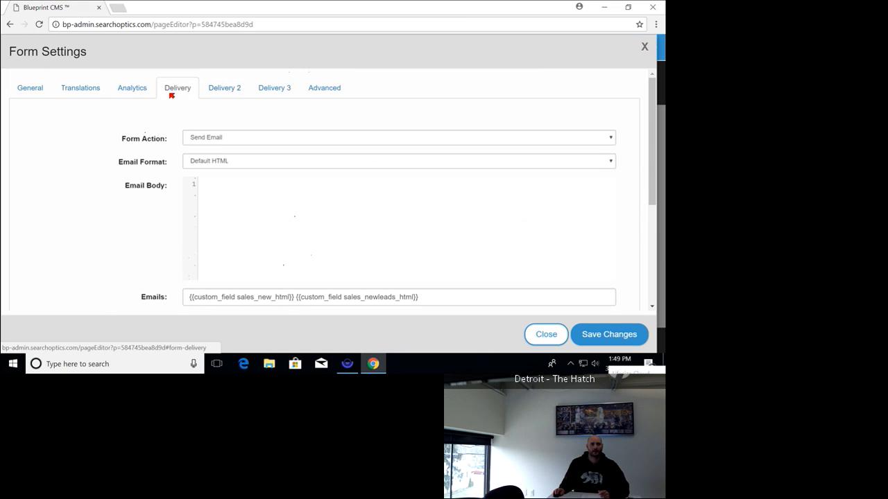
scroll(282, 195, down, 5)
scroll(284, 233, up, 5)
scroll(283, 233, down, 5)
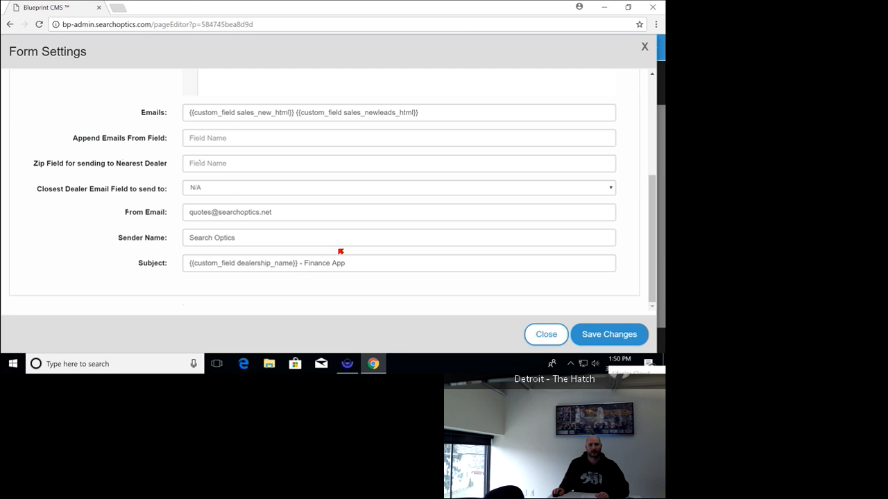
scroll(341, 251, up, 3)
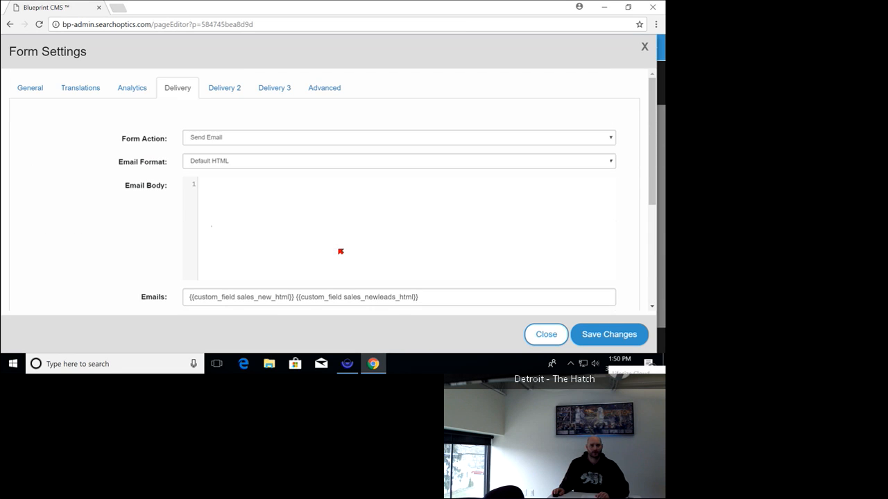
scroll(233, 226, down, 3)
scroll(232, 226, up, 3)
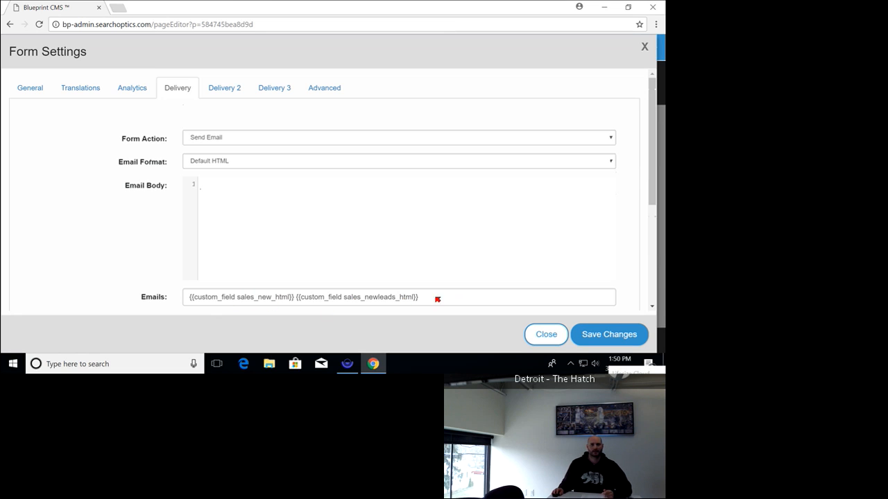
Check the sales_newleads_html custom field among the first delivery's email recipients, along with the remaining sender and subject fields
drag(424, 300, 300, 298)
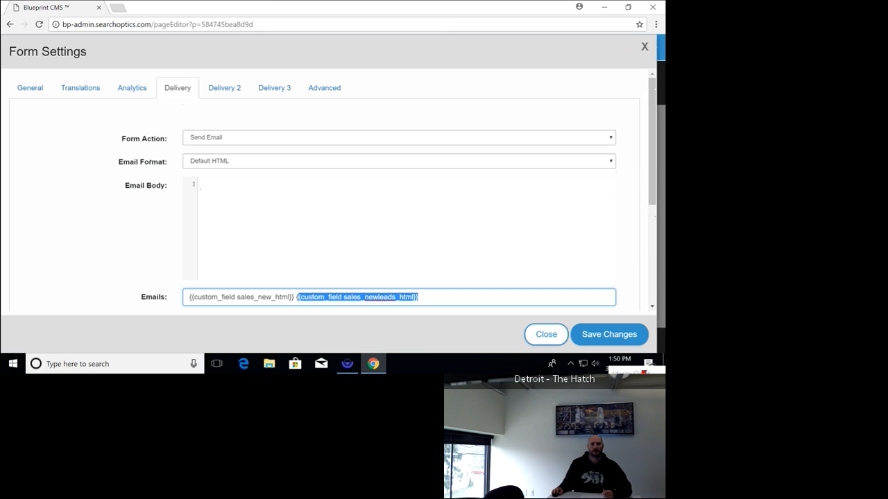
click(436, 297)
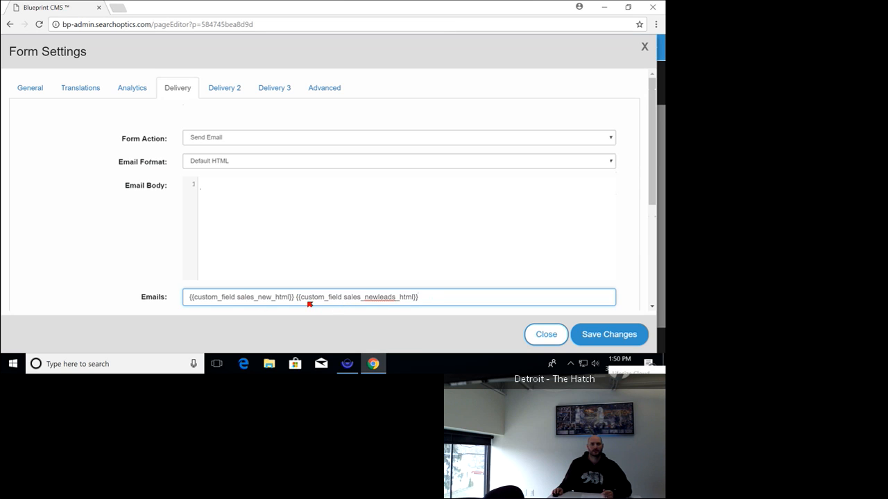
drag(448, 305, 299, 298)
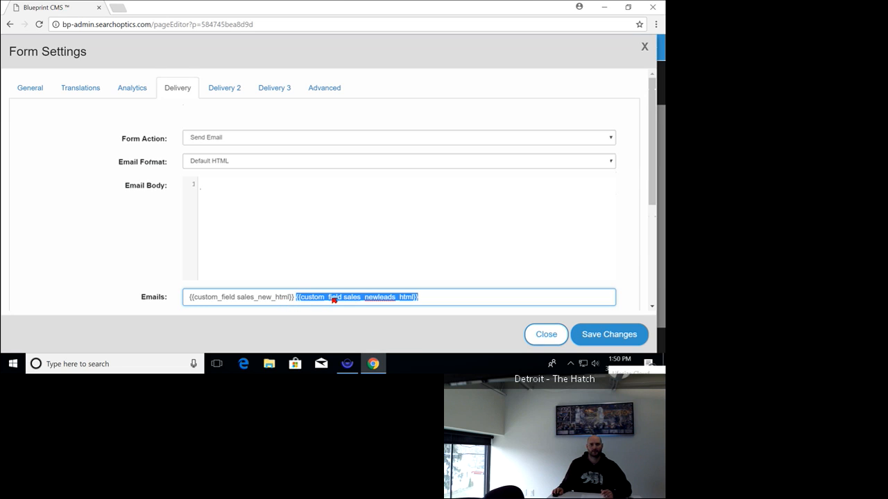
click(428, 300)
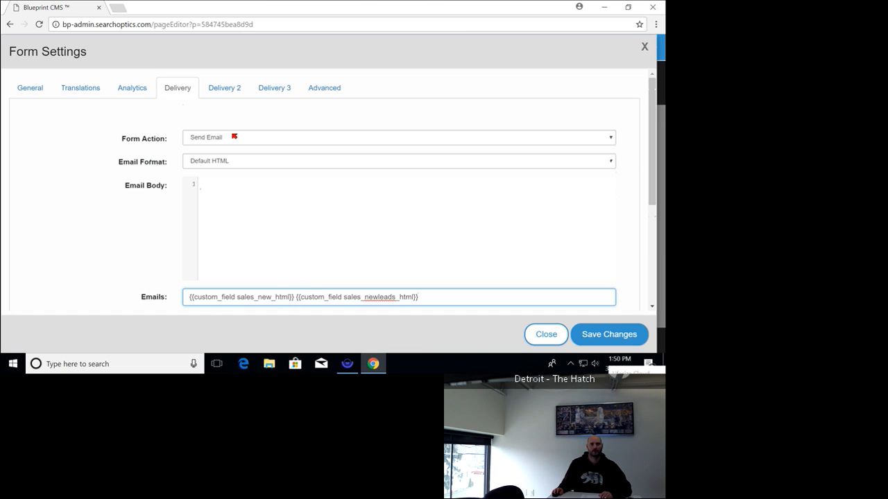
scroll(276, 237, down, 3)
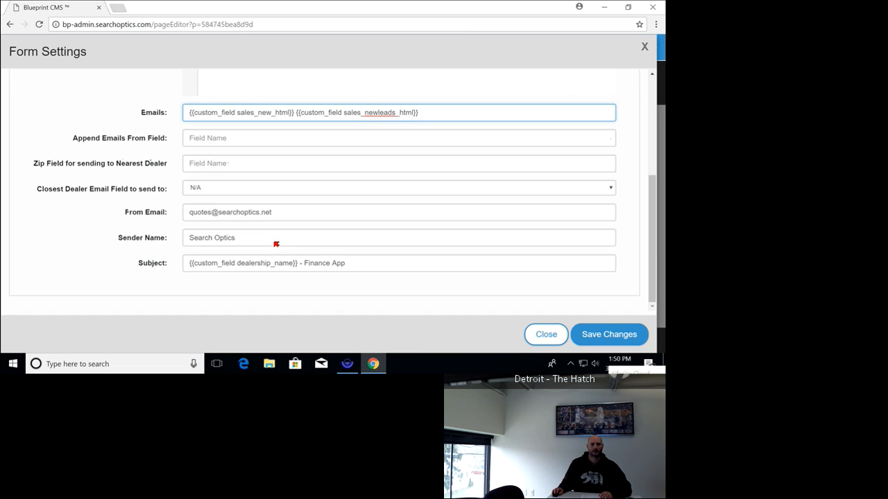
scroll(276, 244, up, 4)
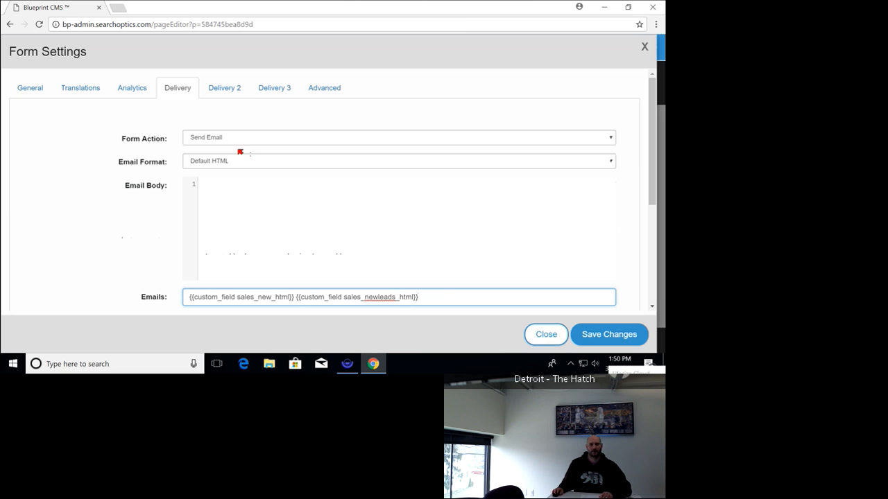
Examine the second delivery's custom email format, ADF/XML body, recipient custom field, sender details and subject
click(233, 95)
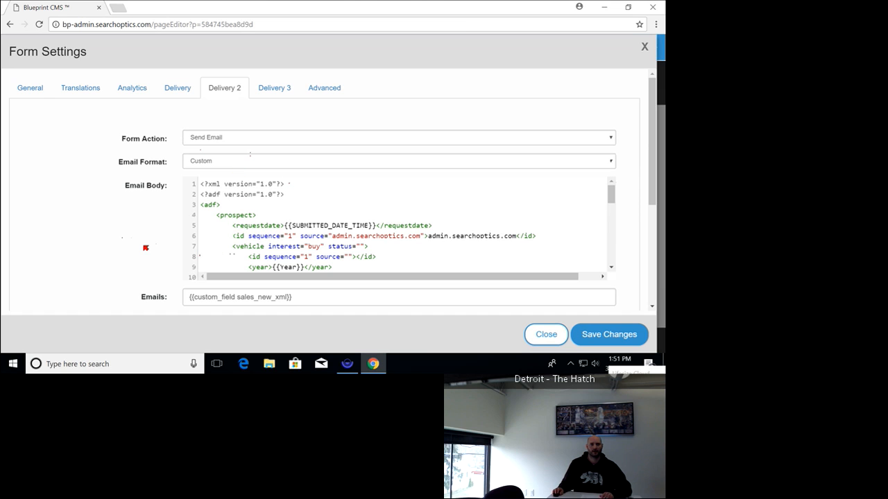
scroll(146, 247, down, 3)
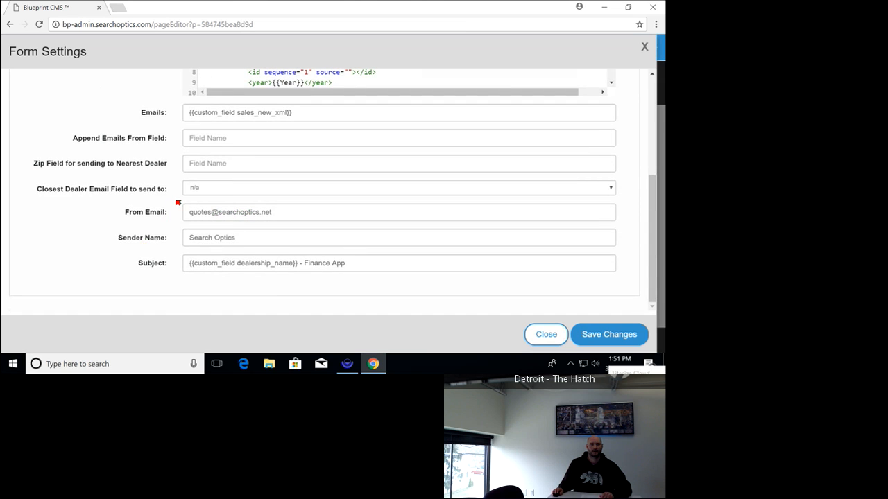
scroll(230, 176, up, 3)
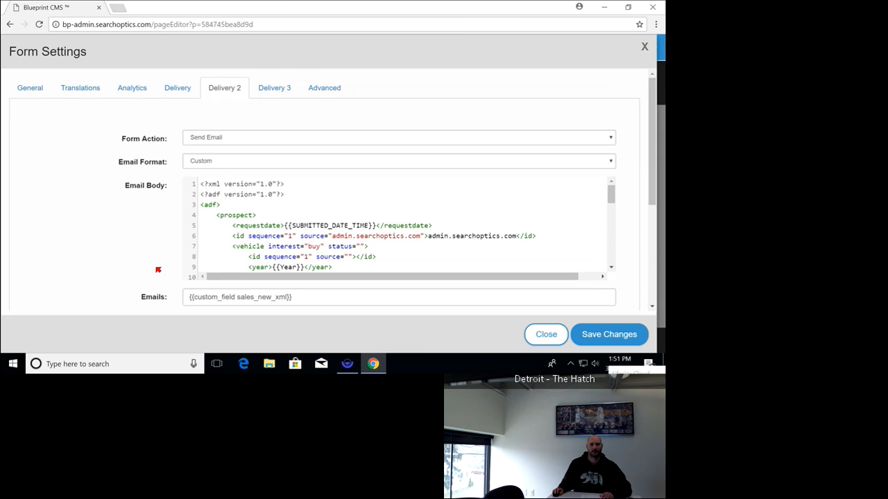
scroll(158, 270, down, 3)
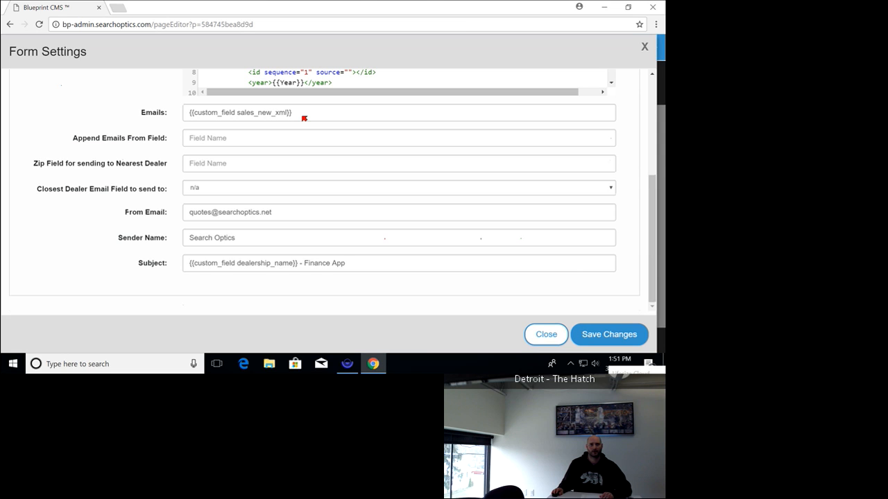
scroll(311, 145, up, 3)
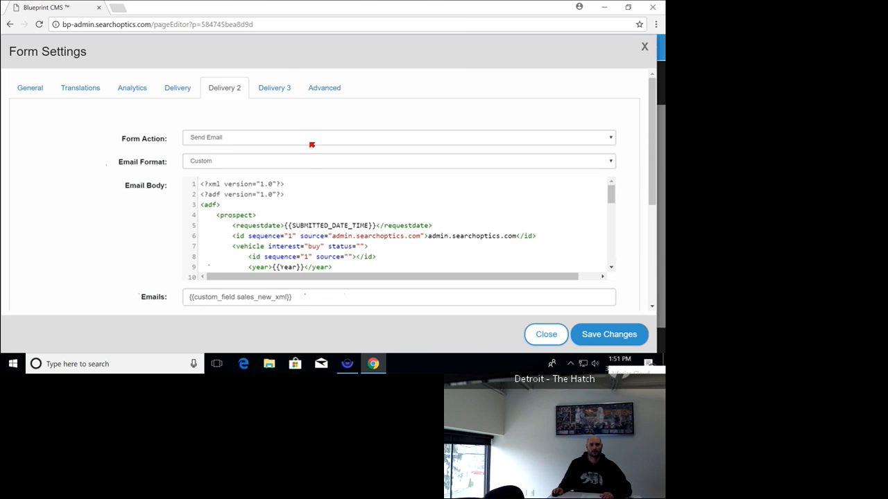
Close the form settings without saving, leave the page editor and open the site's Custom Fields settings
scroll(312, 145, down, 3)
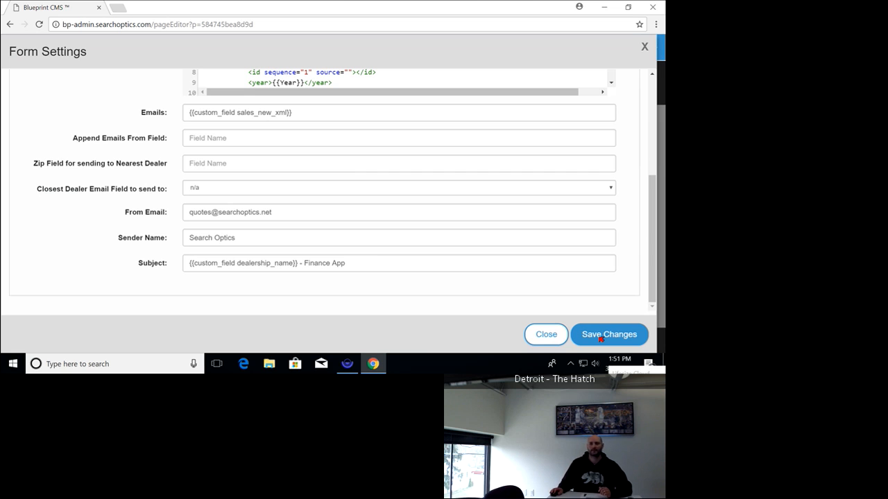
click(545, 334)
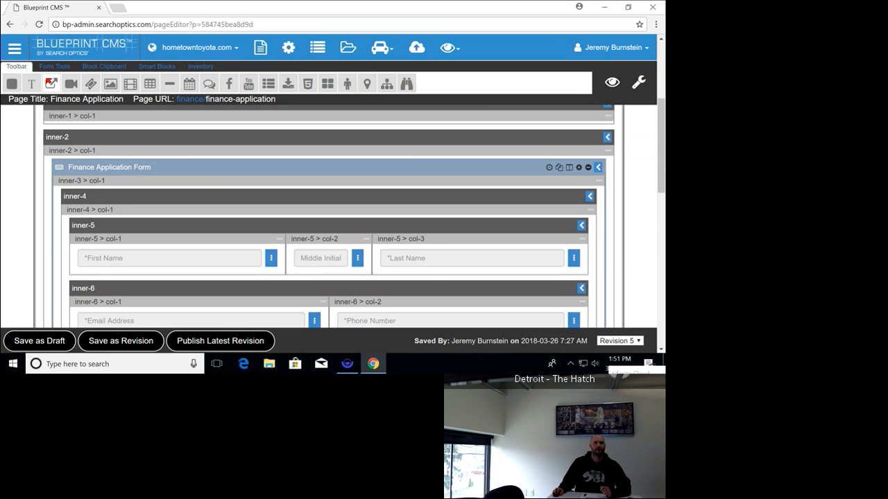
click(20, 50)
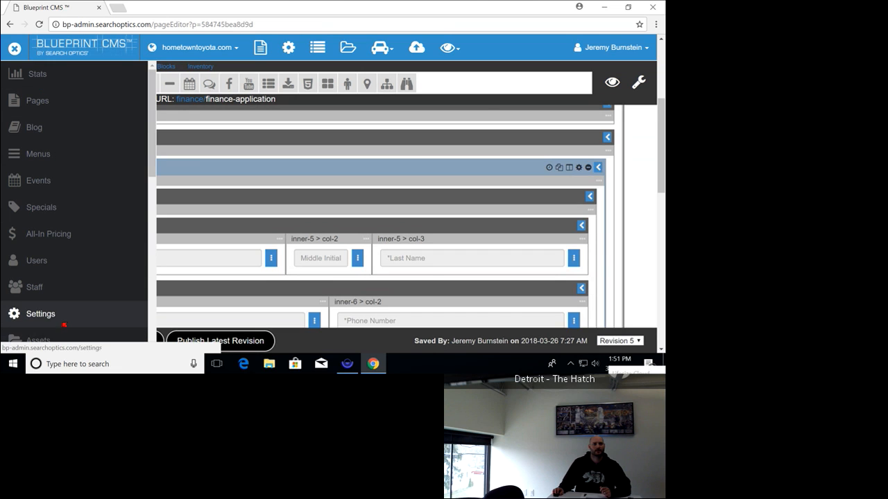
click(62, 321)
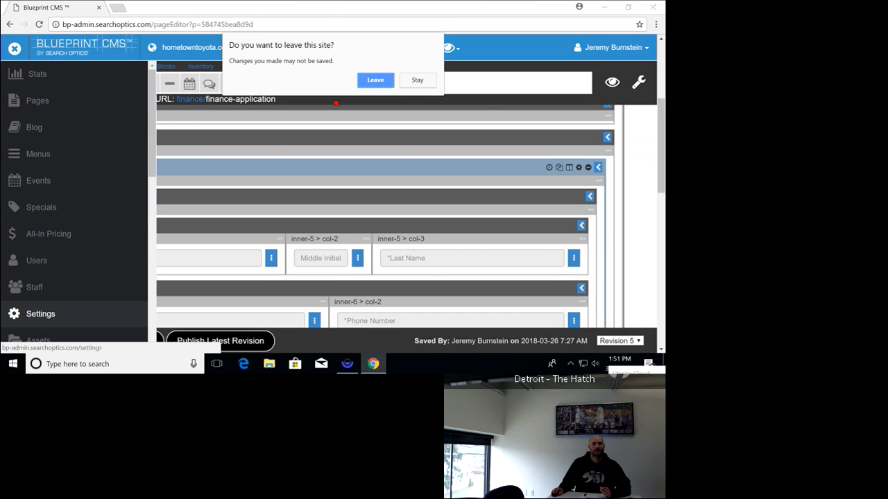
click(372, 81)
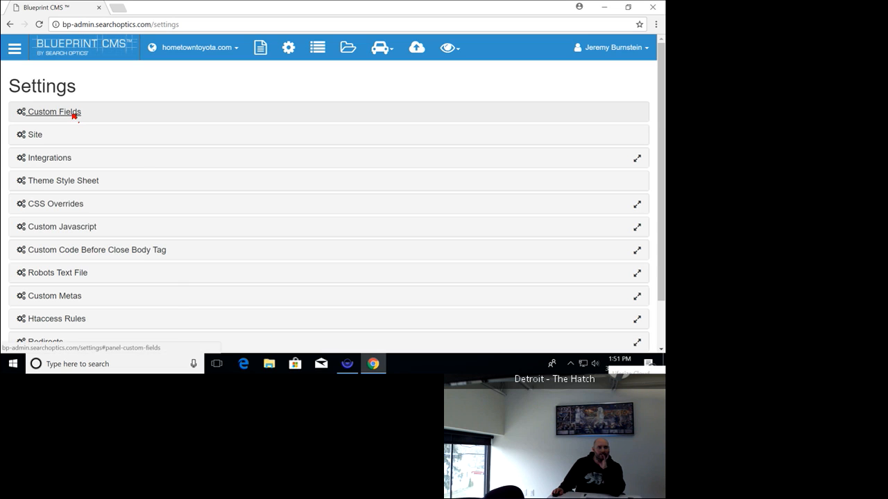
click(74, 112)
Locate the sales HTML and XML lead email fields in the site's custom fields list
scroll(173, 173, down, 10)
scroll(188, 188, down, 5)
scroll(188, 188, down, 10)
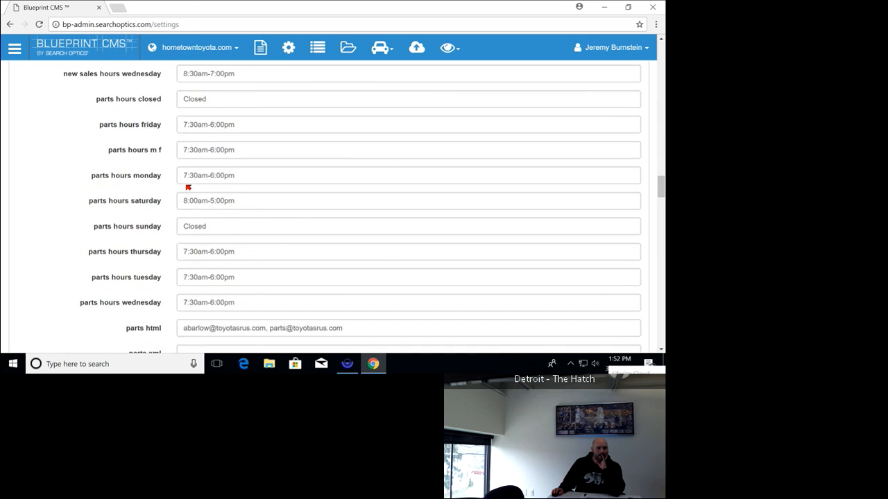
scroll(187, 187, down, 5)
scroll(187, 188, up, 3)
scroll(187, 187, down, 3)
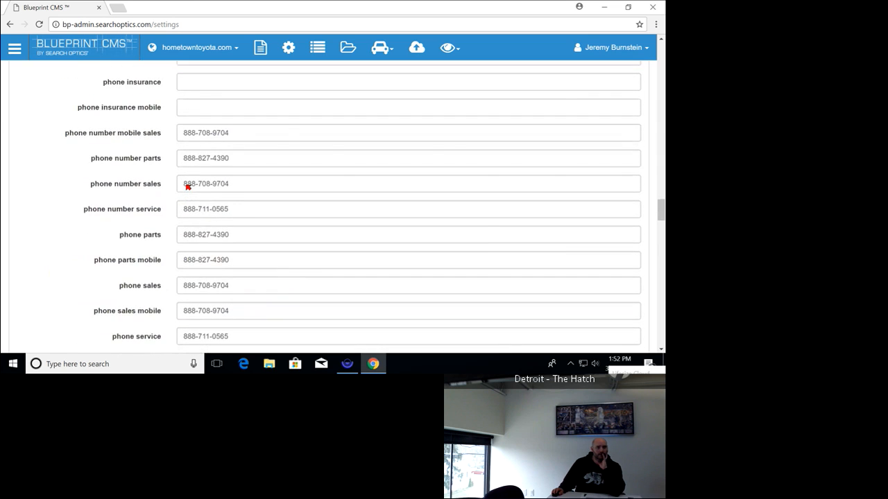
scroll(187, 185, down, 8)
scroll(187, 186, up, 8)
scroll(187, 186, down, 4)
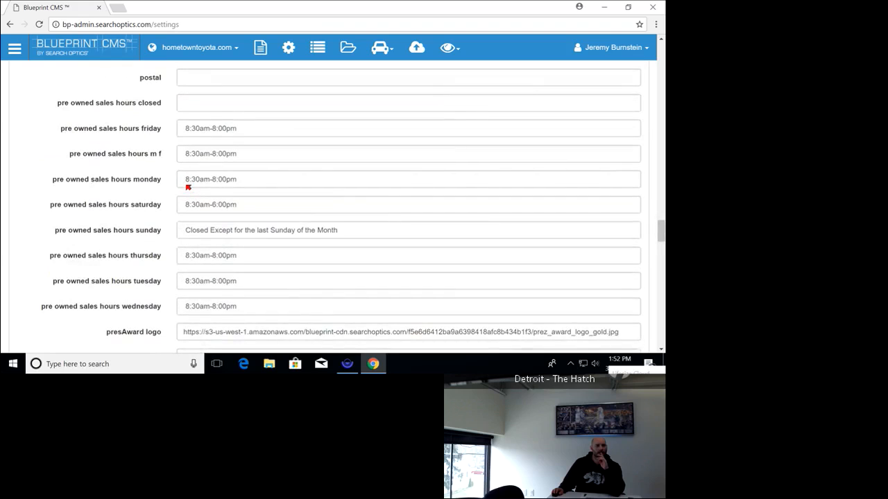
drag(23, 215, 23, 229)
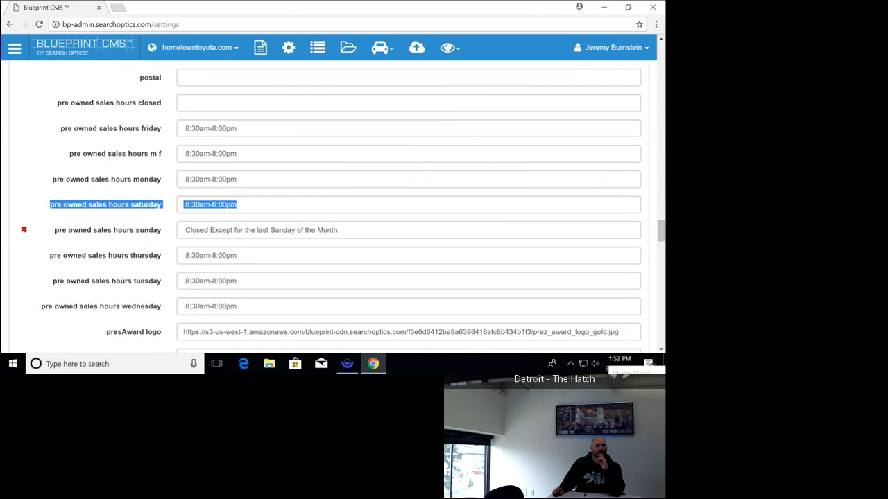
scroll(24, 230, down, 6)
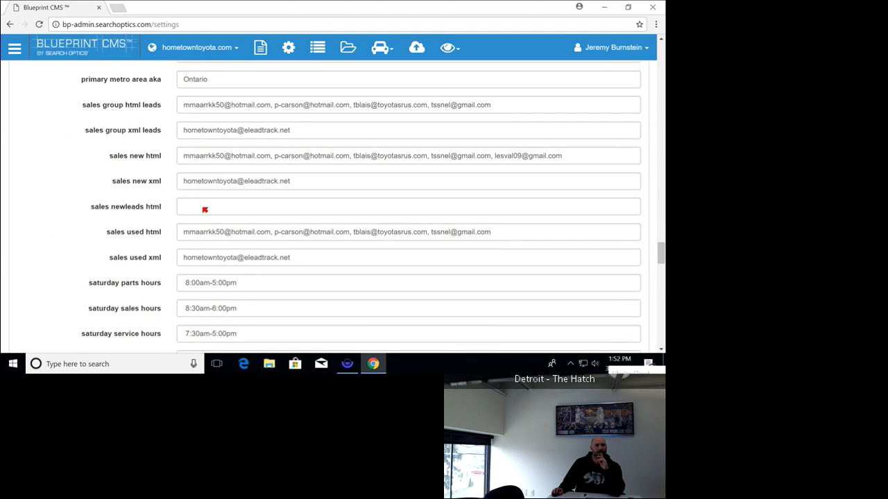
Check the sales newleads html custom field alongside the neighbouring sales lead recipient fields
click(203, 208)
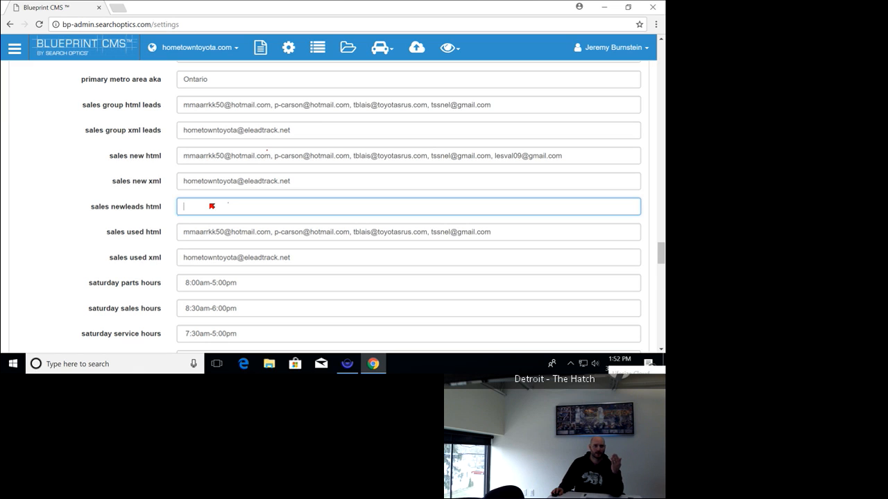
scroll(211, 209, down, 5)
scroll(210, 213, down, 5)
scroll(210, 212, up, 10)
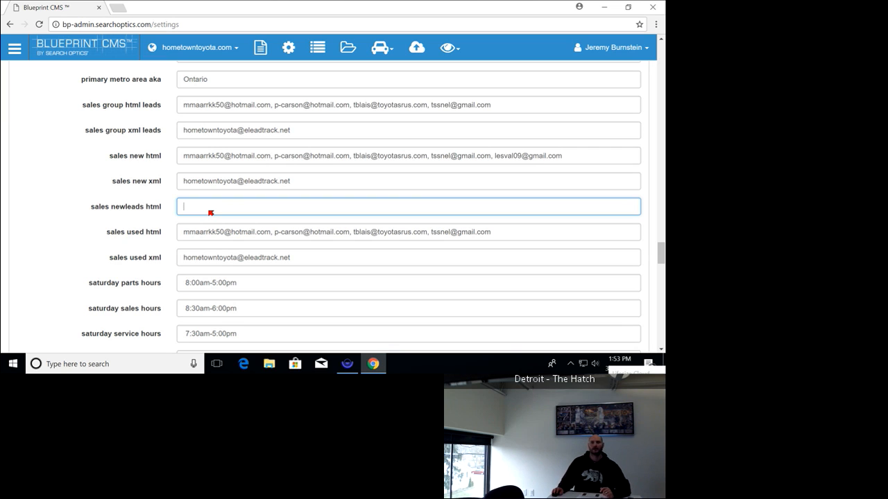
Switch to the Pedersen Toyota site and decline saving the login password in the browser
click(212, 46)
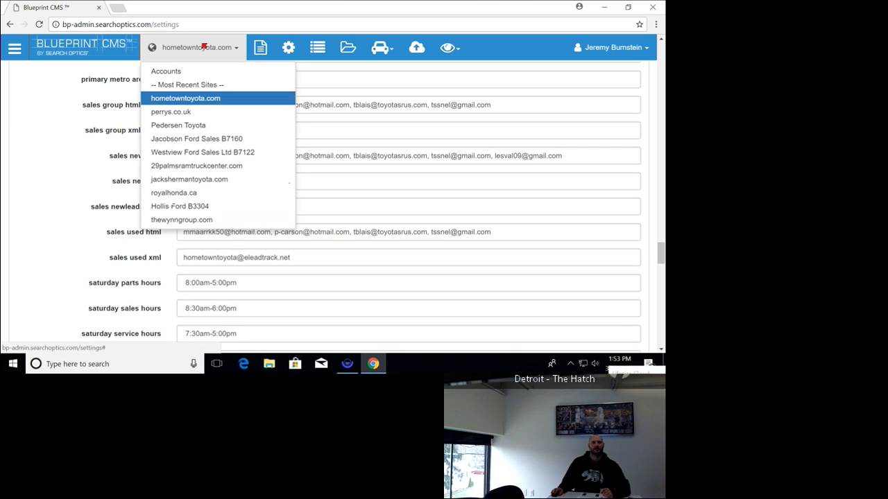
click(193, 125)
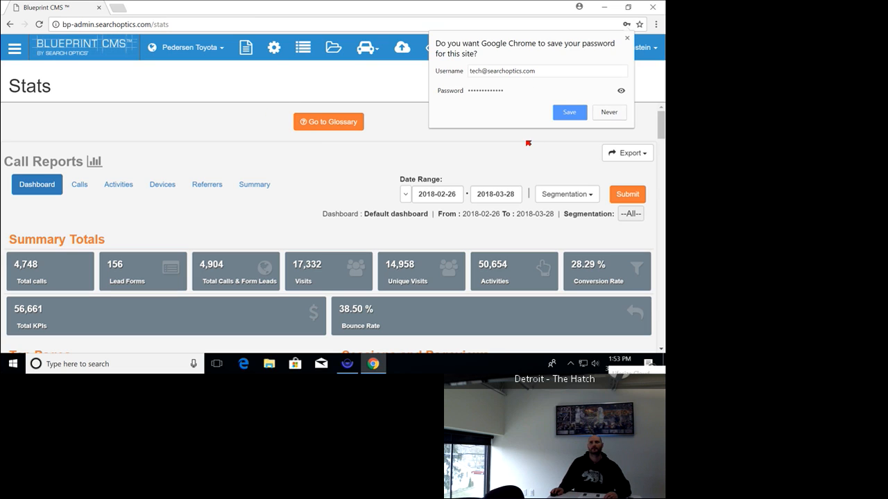
click(622, 114)
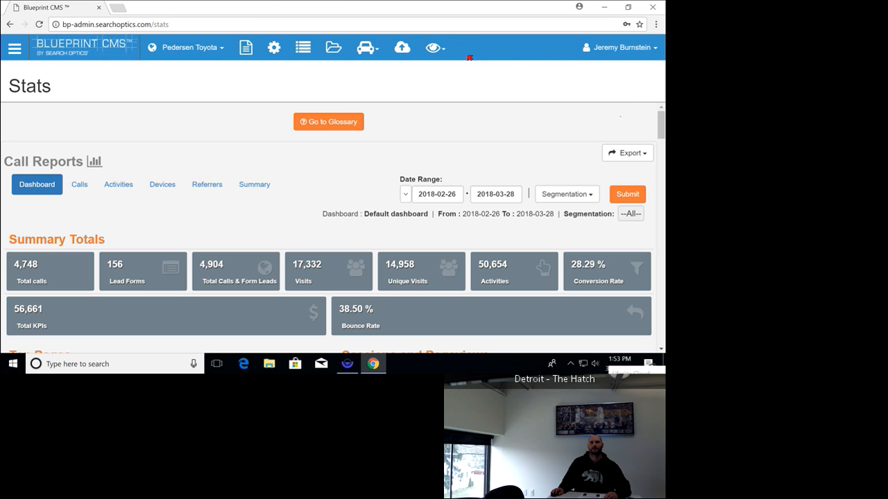
Search the site's pages for finance-app and open shopping-tools/finance-application in the page editor
click(247, 55)
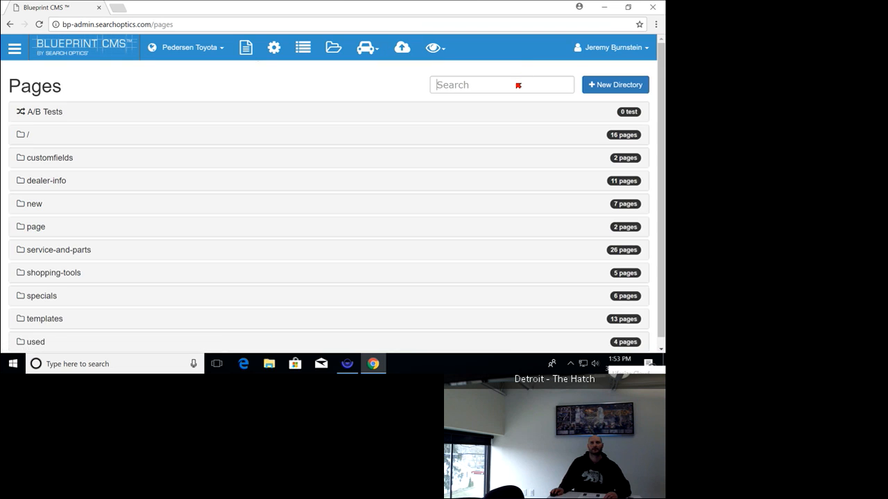
click(518, 86)
text(finance-app)
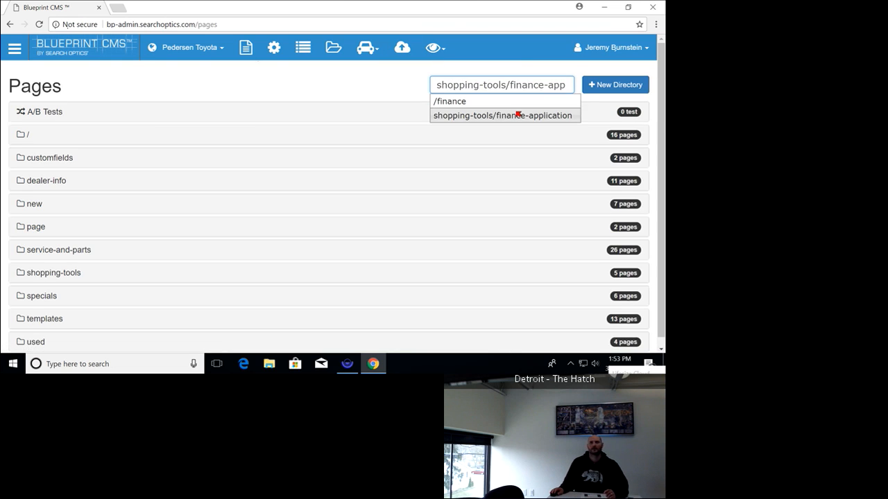
click(518, 115)
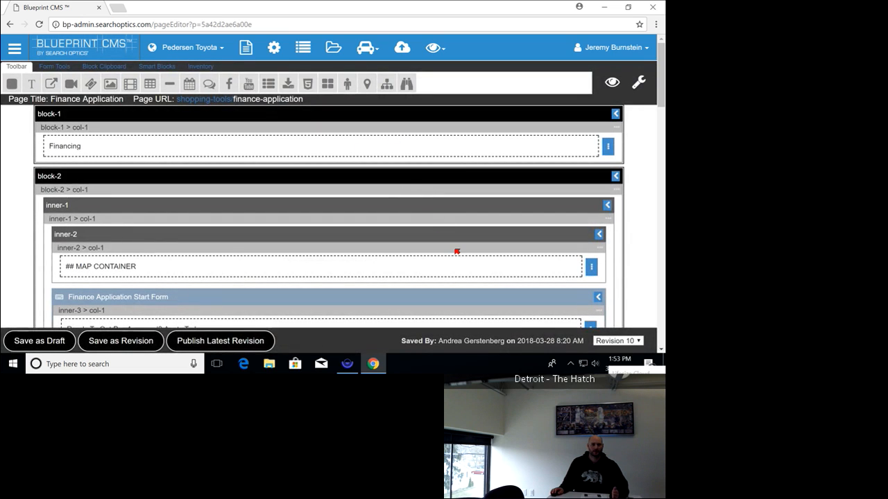
Examine the dealerHTML dropdown's field settings and auto-populate options near the end of the finance form, closing them without saving
scroll(456, 251, down, 5)
scroll(456, 251, up, 5)
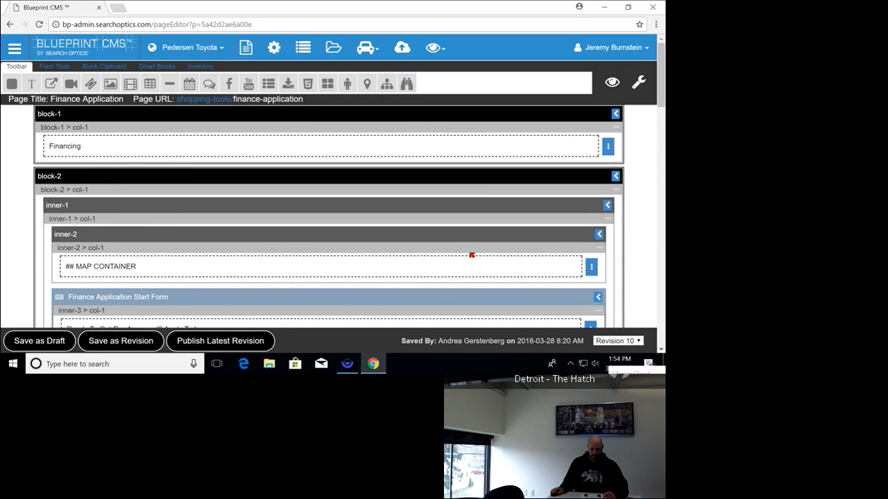
scroll(471, 256, down, 5)
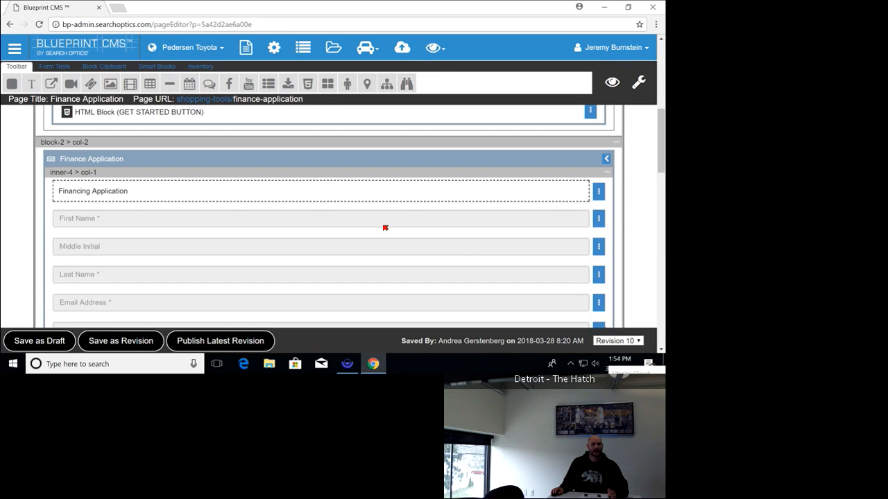
scroll(368, 228, down, 5)
scroll(369, 228, down, 5)
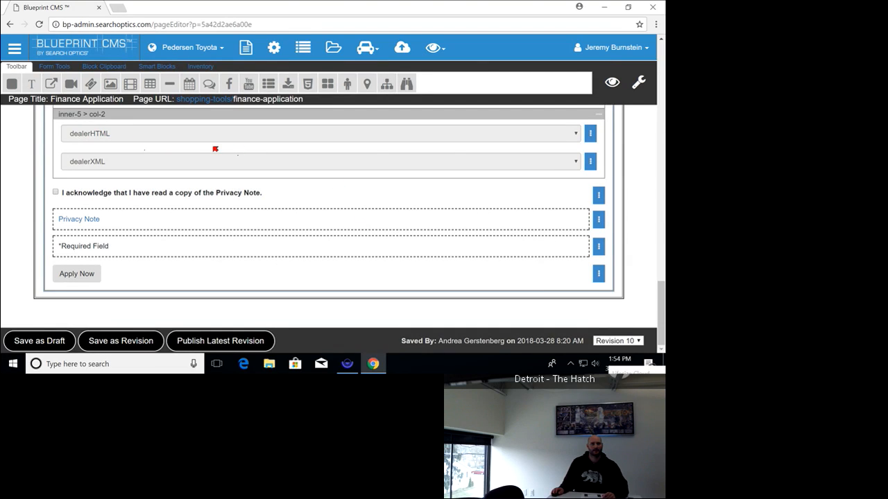
mouse_move(567, 136)
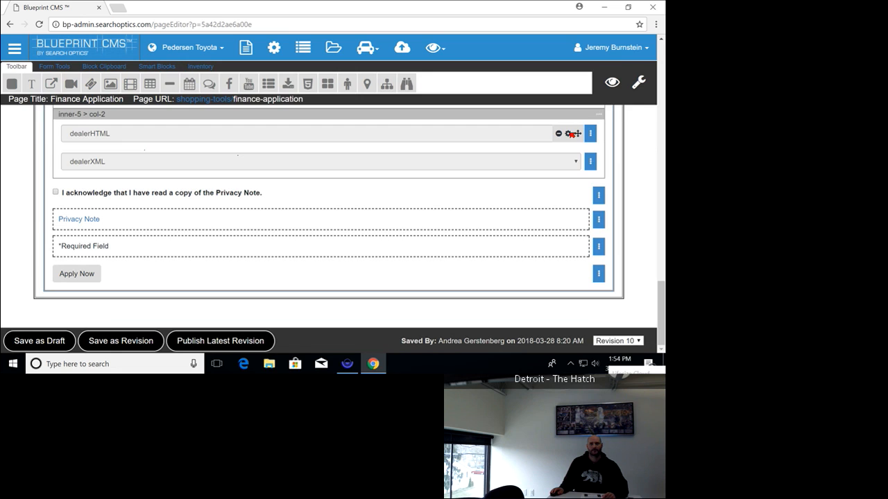
click(569, 134)
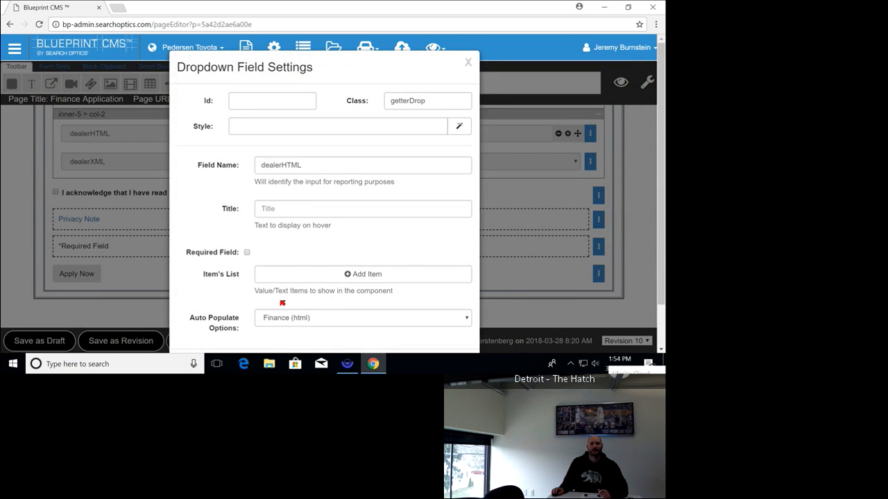
click(321, 317)
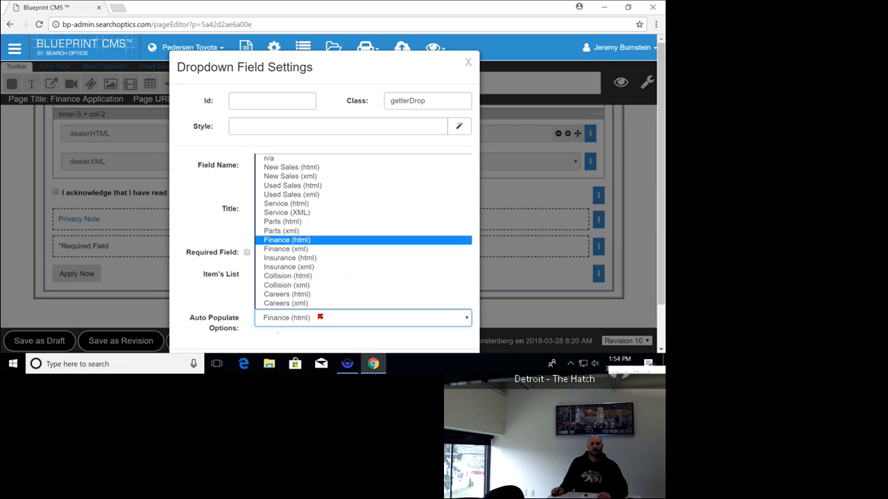
click(320, 317)
scroll(375, 305, down, 1)
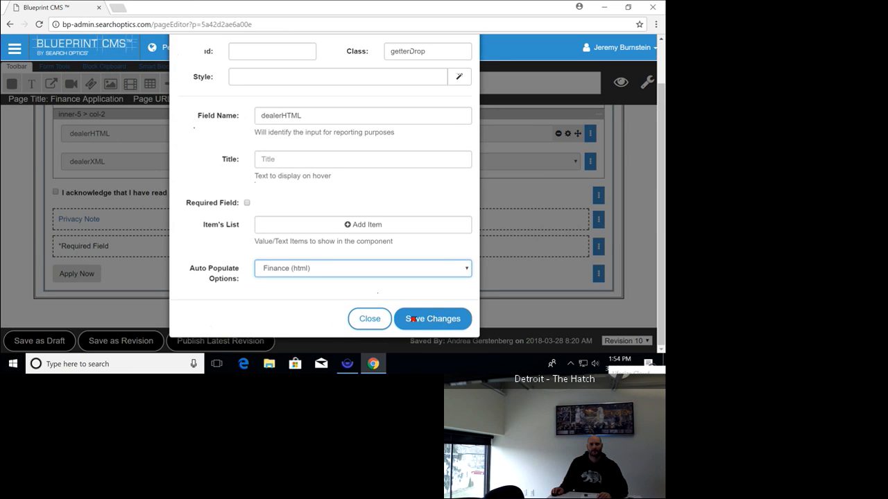
click(357, 318)
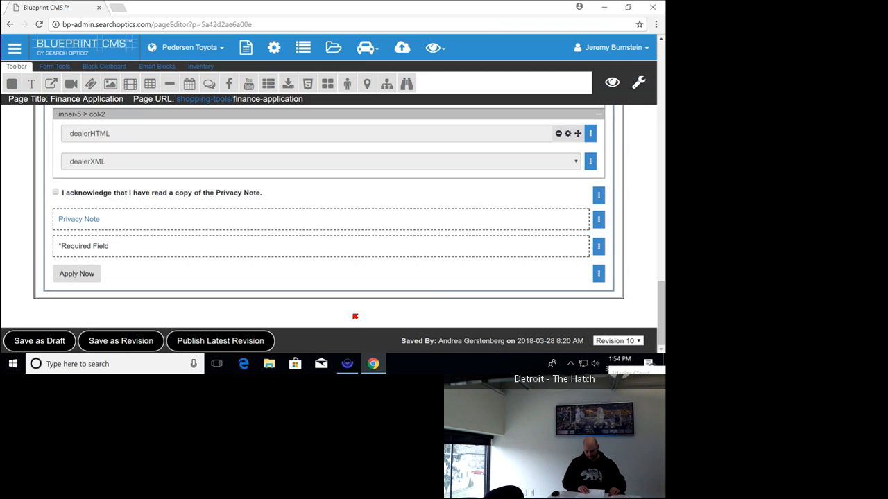
Check the Finance Application Start Form's first and second delivery settings, closing them without saving
key(Home)
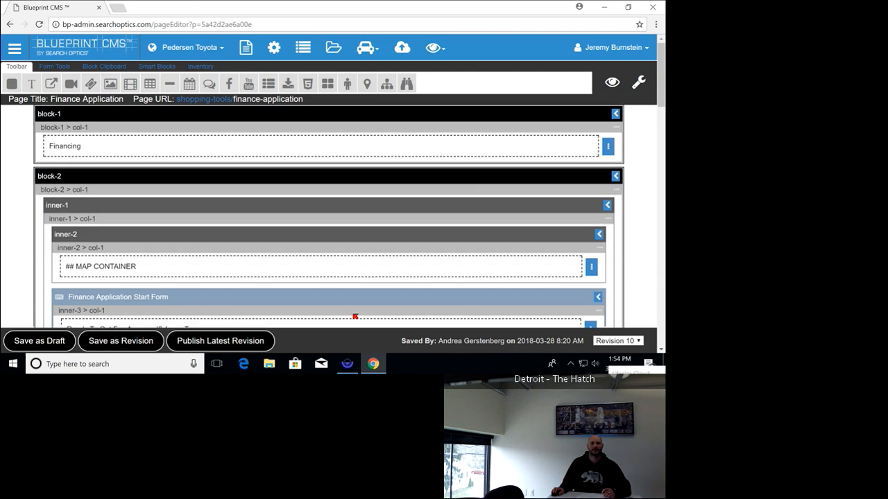
click(603, 300)
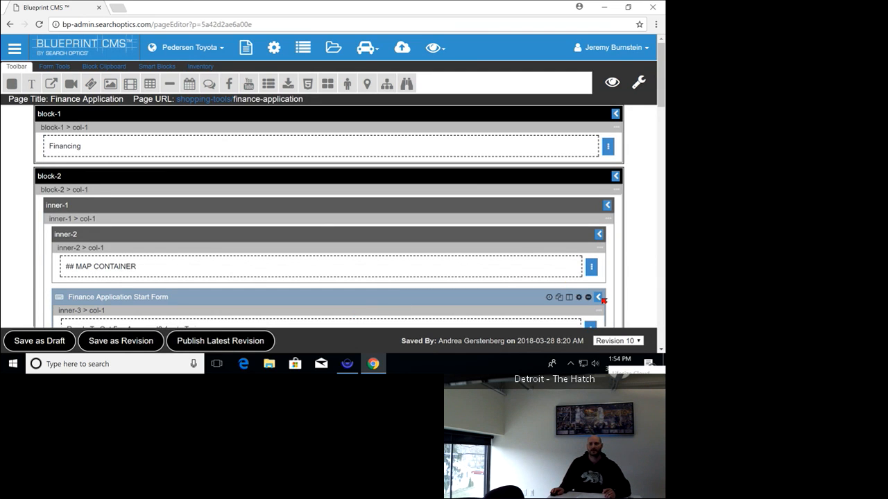
click(580, 297)
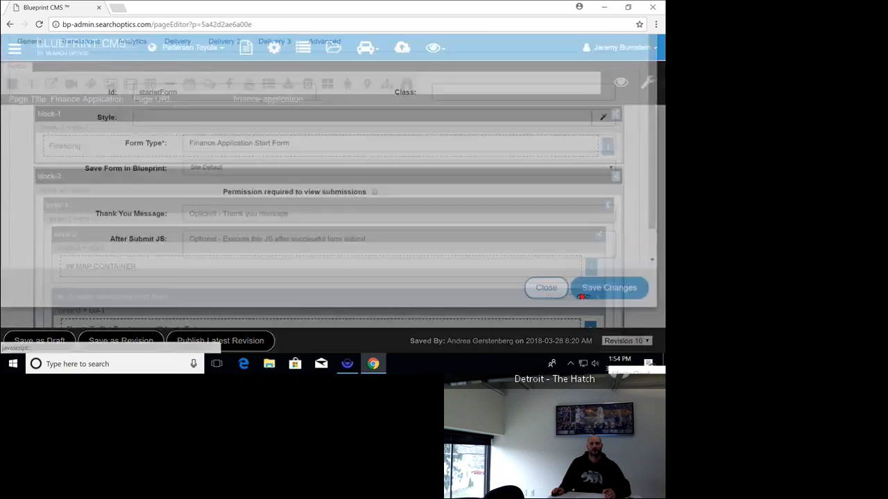
click(89, 92)
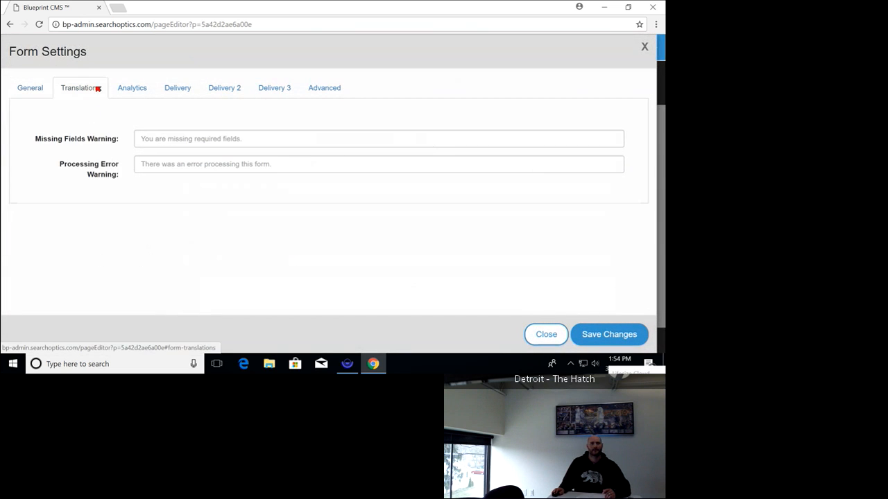
click(167, 88)
click(221, 89)
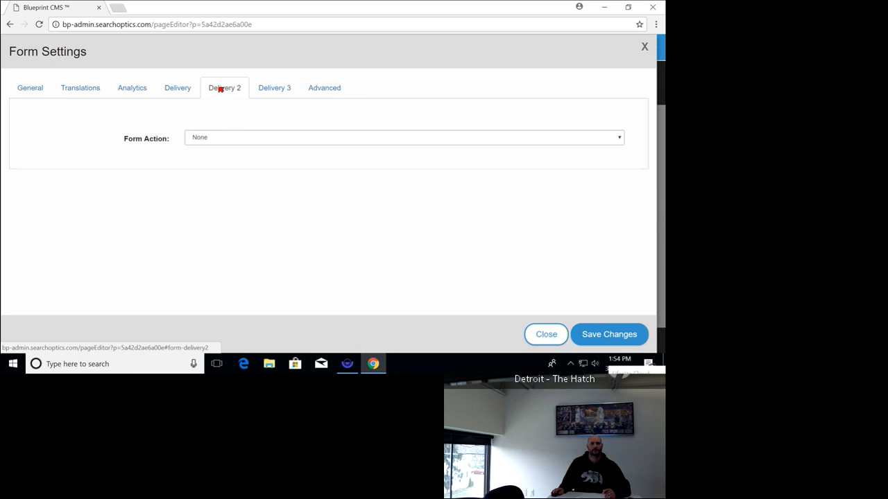
click(184, 90)
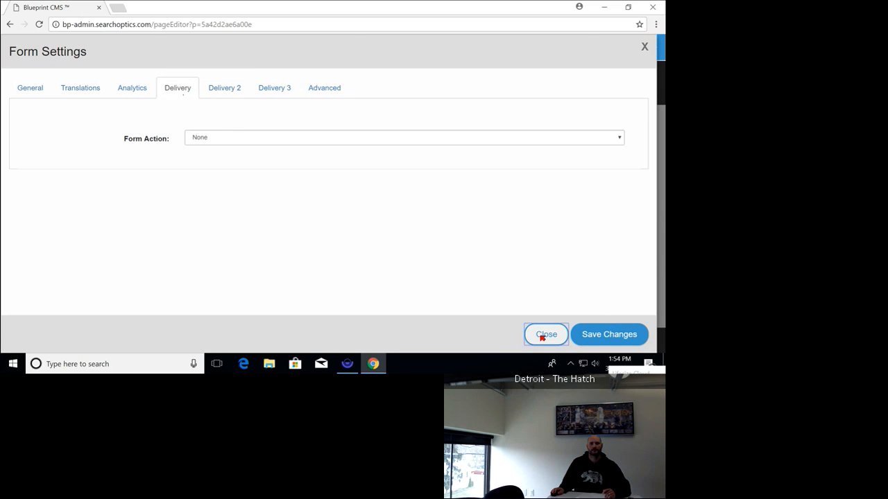
click(544, 335)
Look through the finance application page's fields down to the dealerHTML and dealerXML dropdowns and the privacy acknowledgement
scroll(340, 220, down, 5)
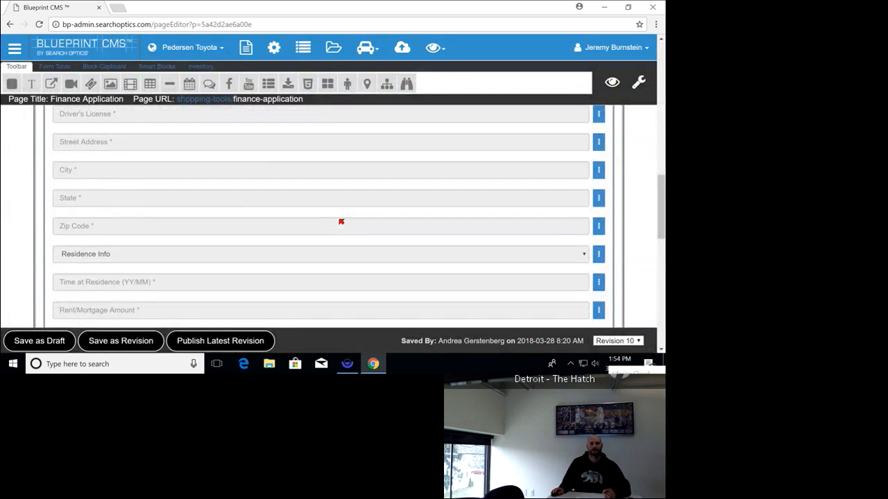
scroll(340, 222, down, 10)
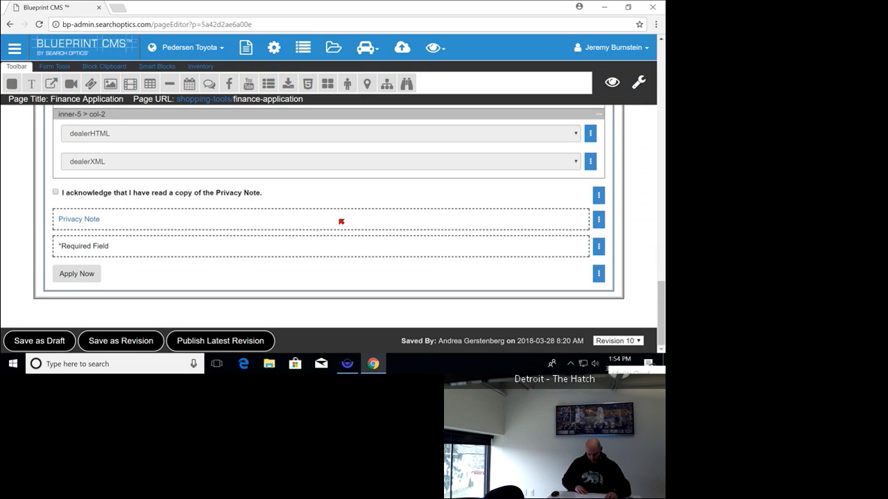
scroll(340, 221, up, 3)
scroll(341, 221, down, 3)
scroll(154, 192, up, 3)
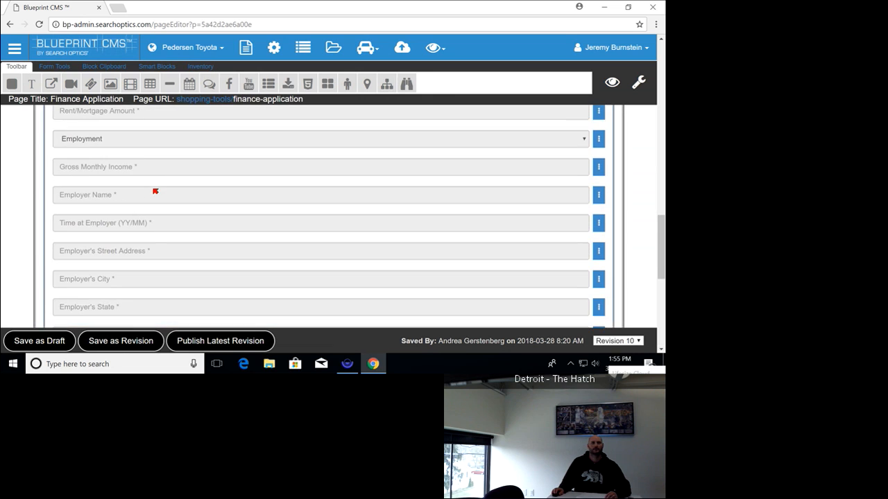
scroll(199, 185, down, 3)
scroll(289, 185, up, 15)
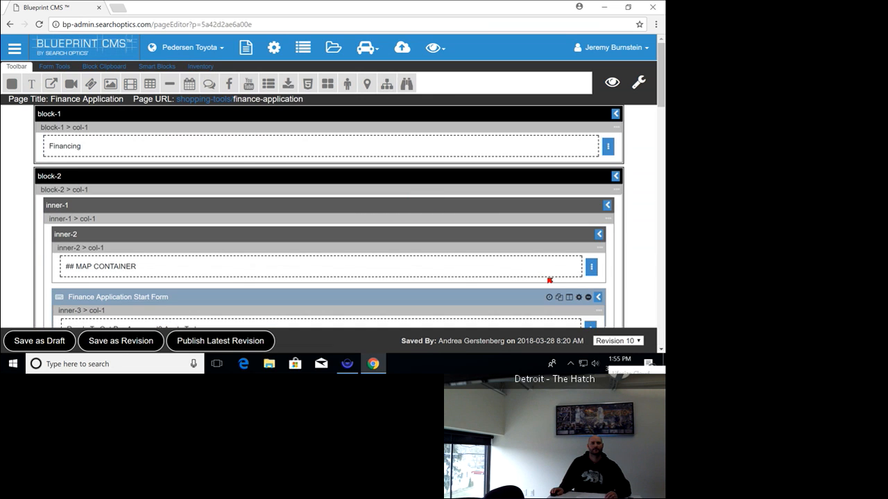
Open the Finance Application form's settings and check its first delivery's email format and the field that appends recipient emails
scroll(557, 283, down, 5)
scroll(534, 270, down, 4)
scroll(511, 254, up, 4)
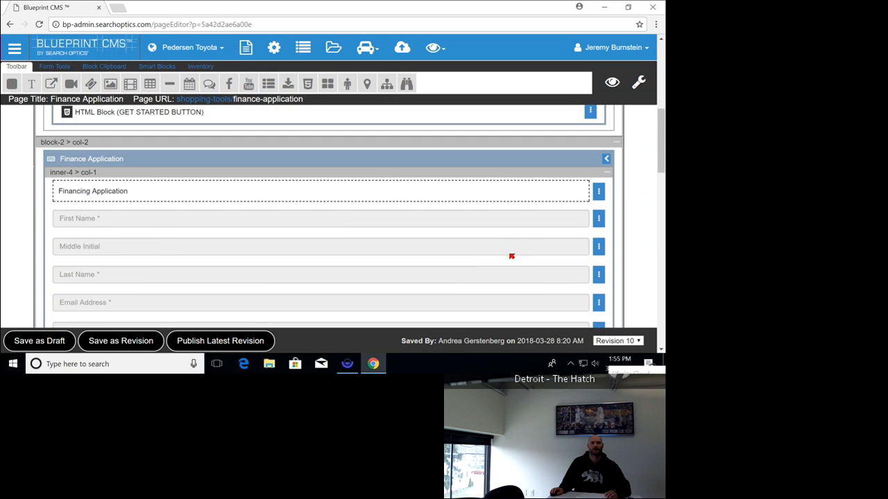
click(608, 158)
click(592, 159)
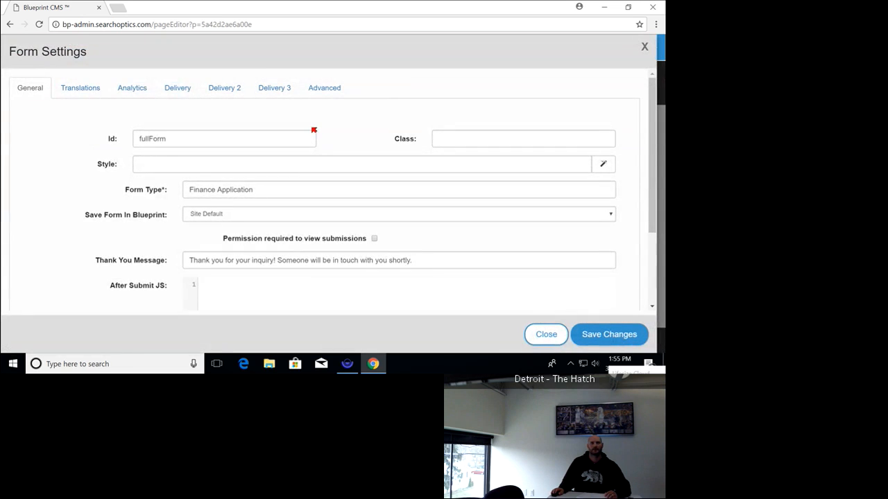
click(175, 86)
scroll(222, 167, down, 3)
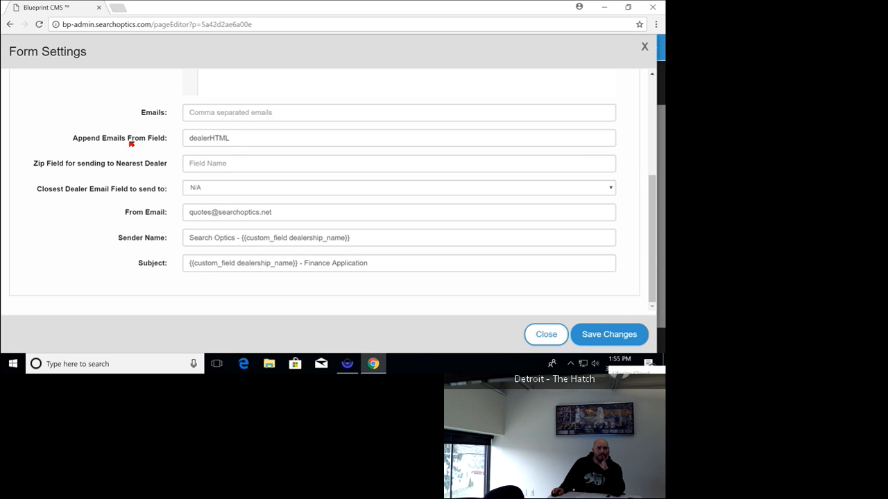
click(247, 139)
click(74, 117)
scroll(149, 114, up, 3)
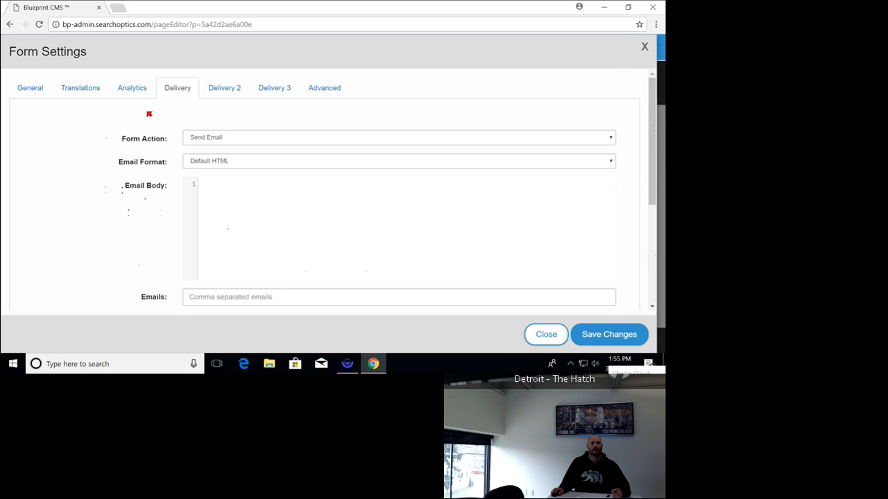
Check the Finance Application form's second delivery, including its XML body and append-emails field, and close the settings without saving
click(234, 89)
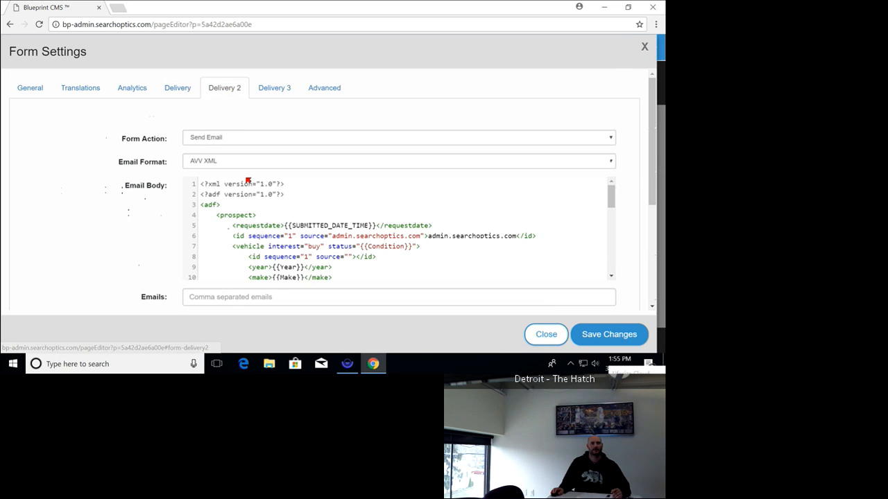
scroll(248, 182, down, 5)
scroll(204, 262, down, 5)
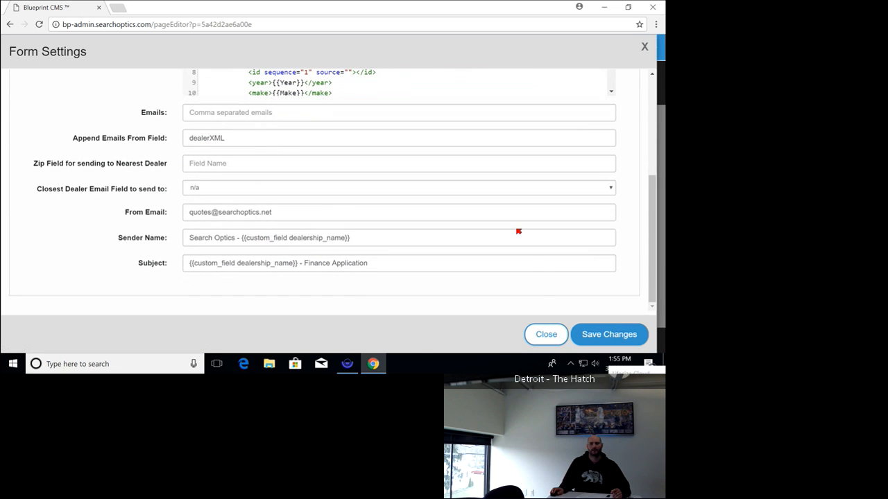
click(543, 335)
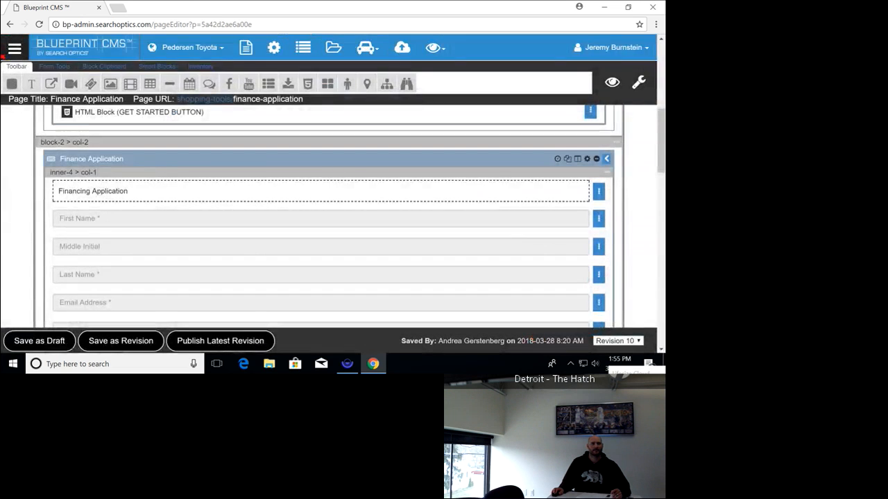
Go to the site's Dealers list, leaving the page editor without saving
click(15, 50)
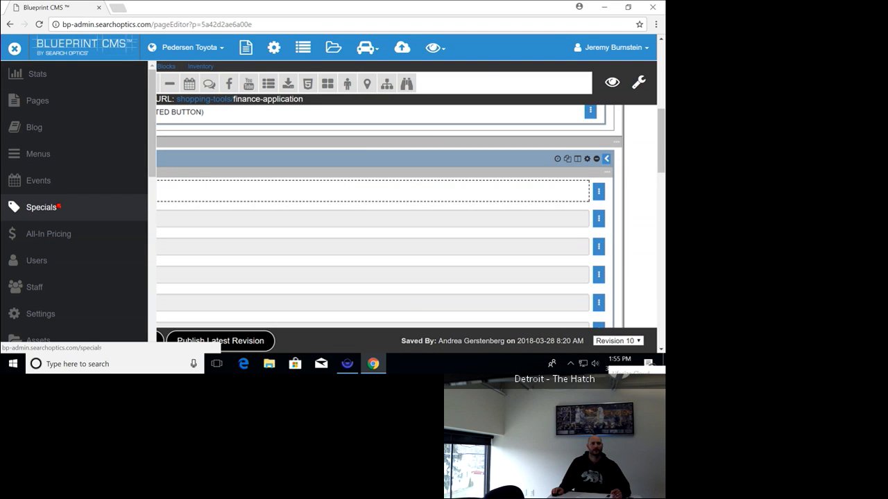
scroll(55, 208, down, 5)
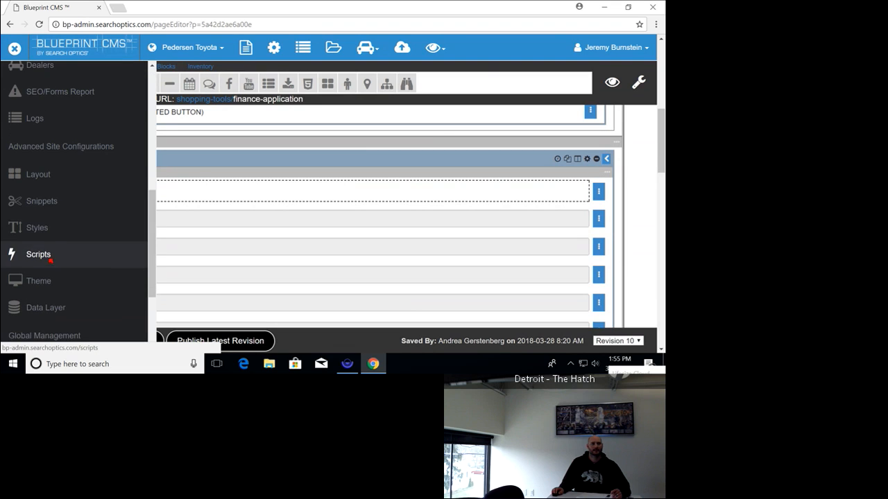
scroll(52, 229, up, 5)
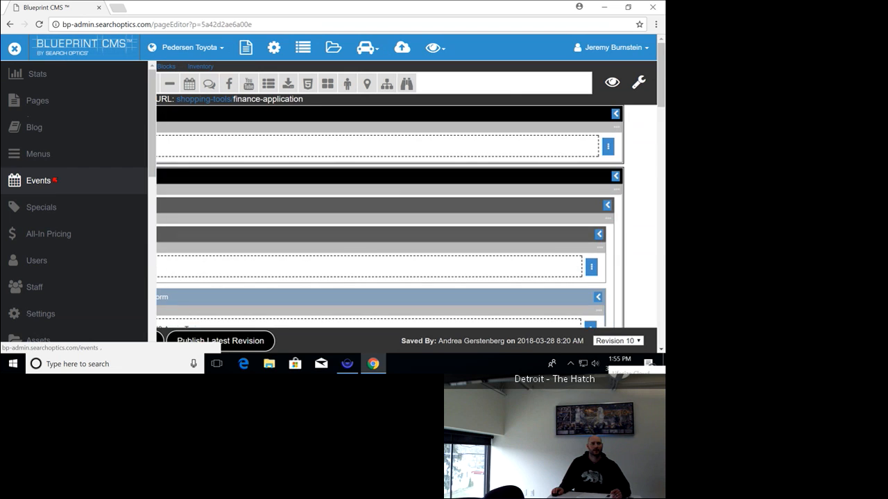
scroll(54, 143, down, 5)
scroll(54, 143, down, 1)
scroll(54, 143, up, 5)
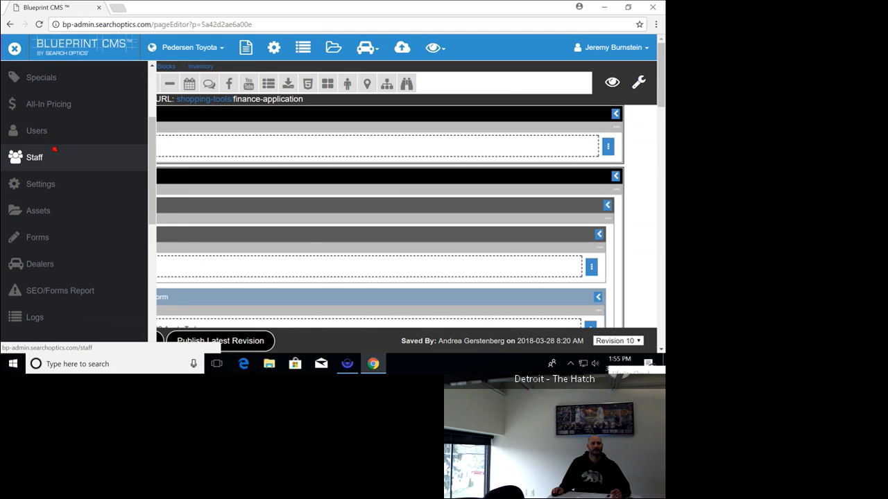
click(40, 263)
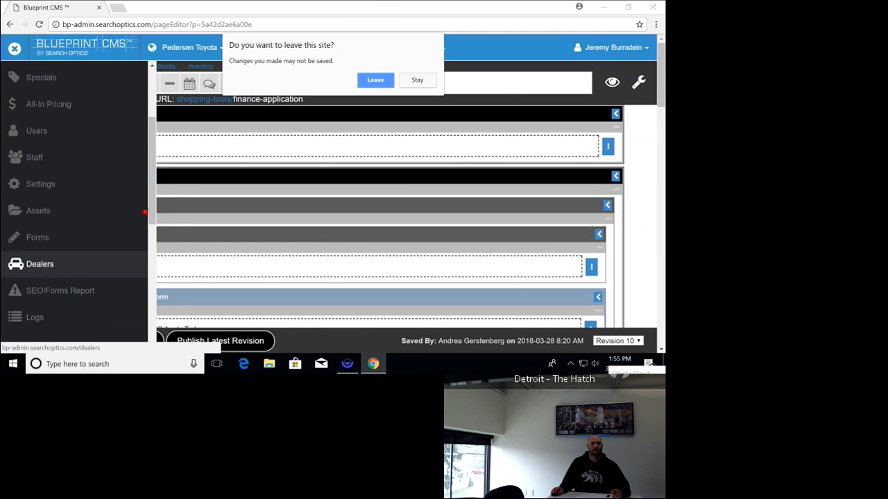
click(375, 79)
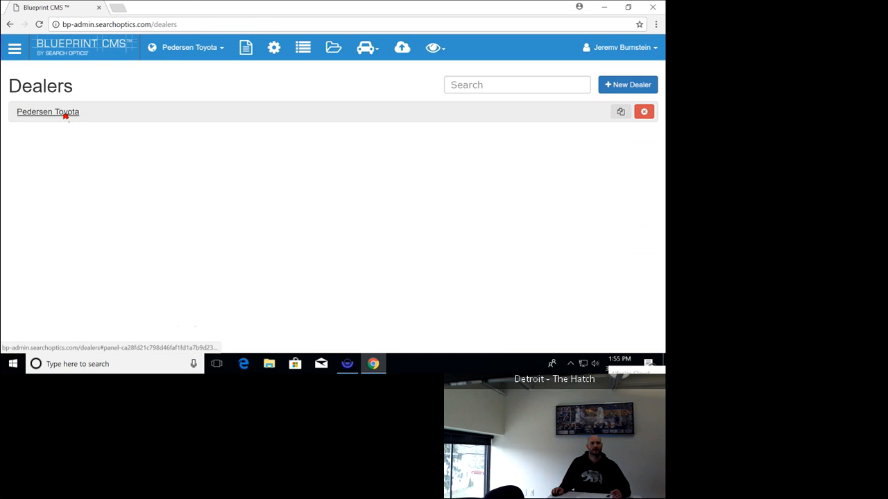
Open the Pedersen Toyota dealer's contact details and check the HTML email fields for Service and Used Sales
click(63, 113)
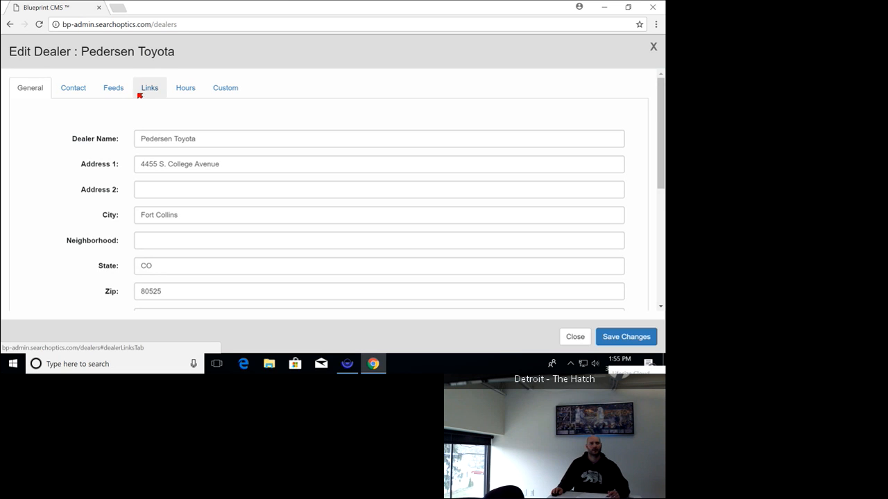
click(74, 93)
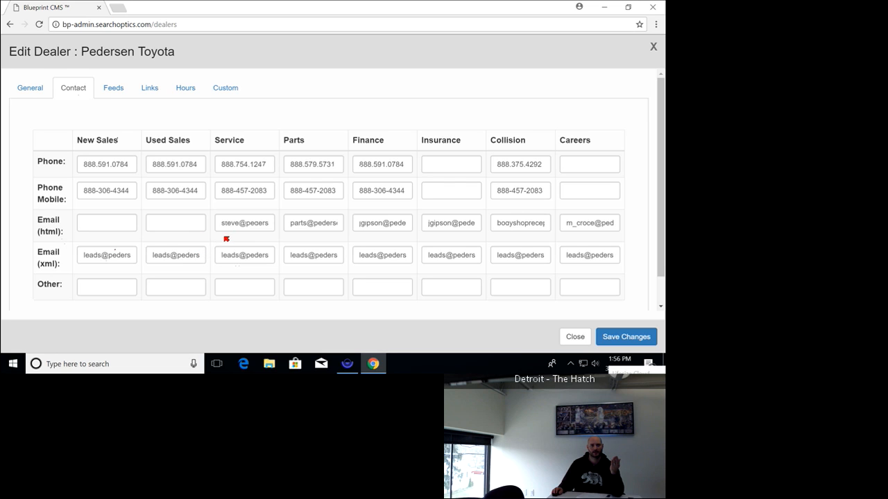
drag(221, 226, 277, 224)
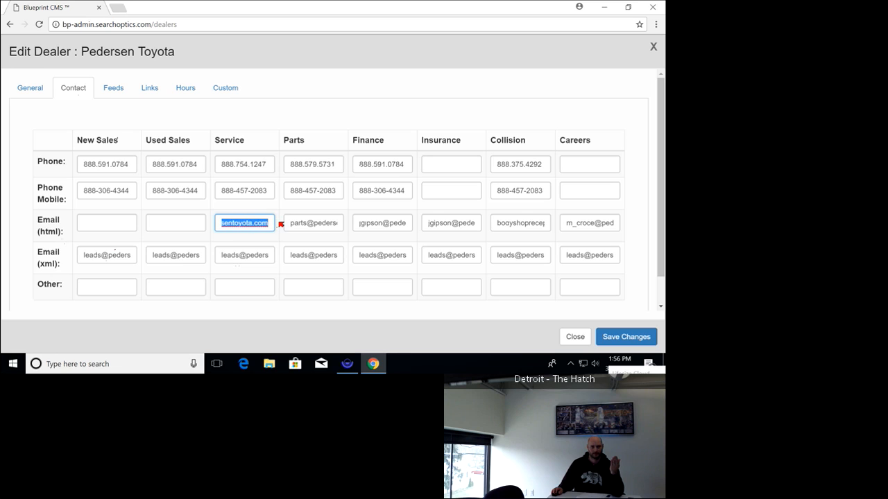
click(176, 228)
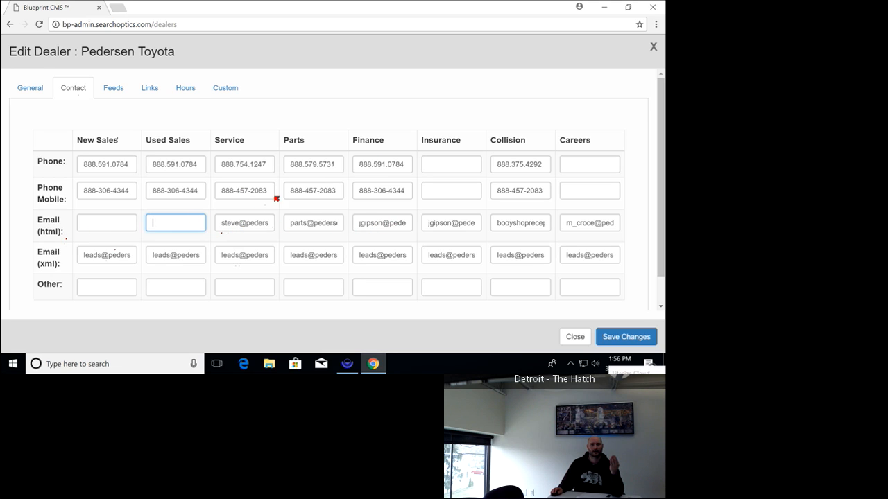
Check the dealer's Finance HTML and XML email fields, close the dealer without saving, and close the browser
click(360, 223)
drag(360, 223, 454, 224)
key(ctrl+v)
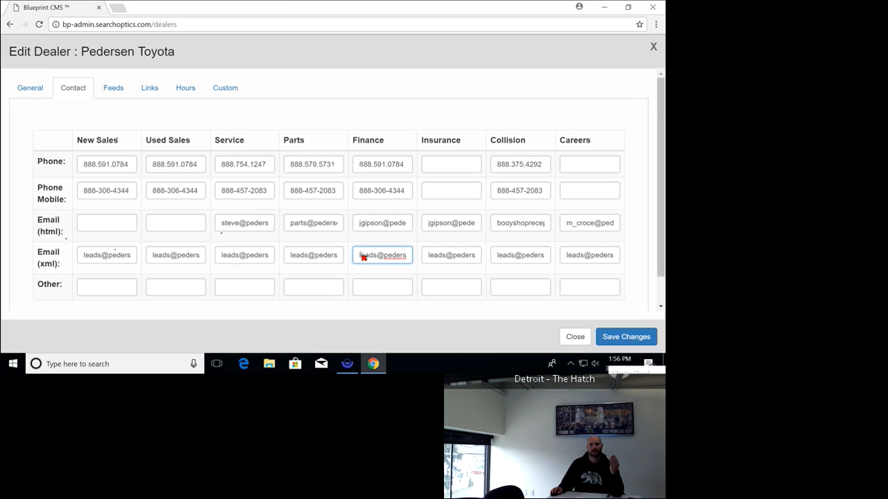
drag(362, 256, 466, 255)
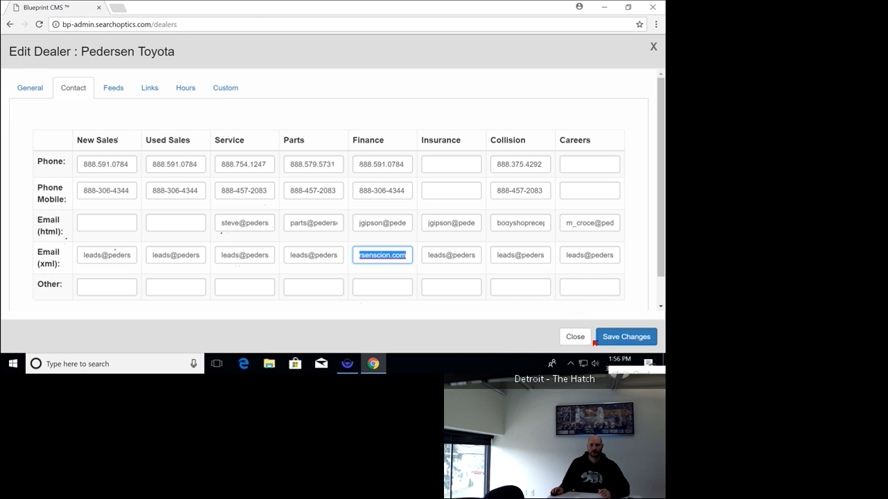
click(575, 337)
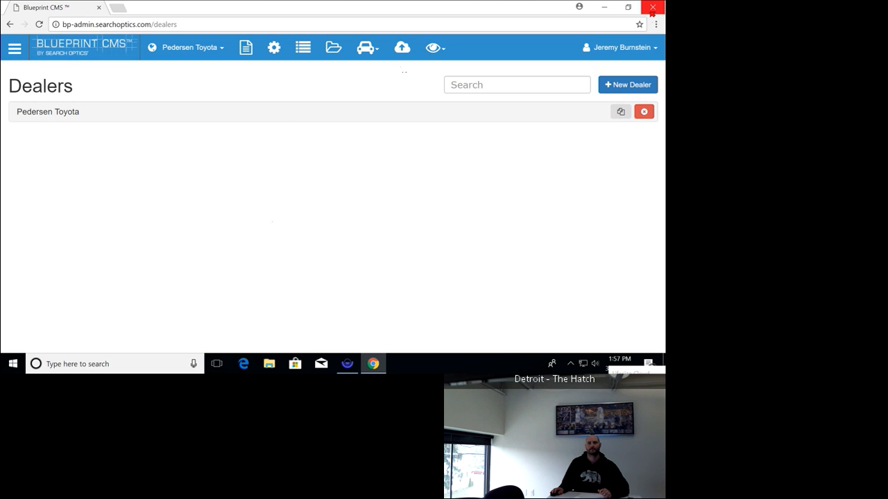
click(652, 9)
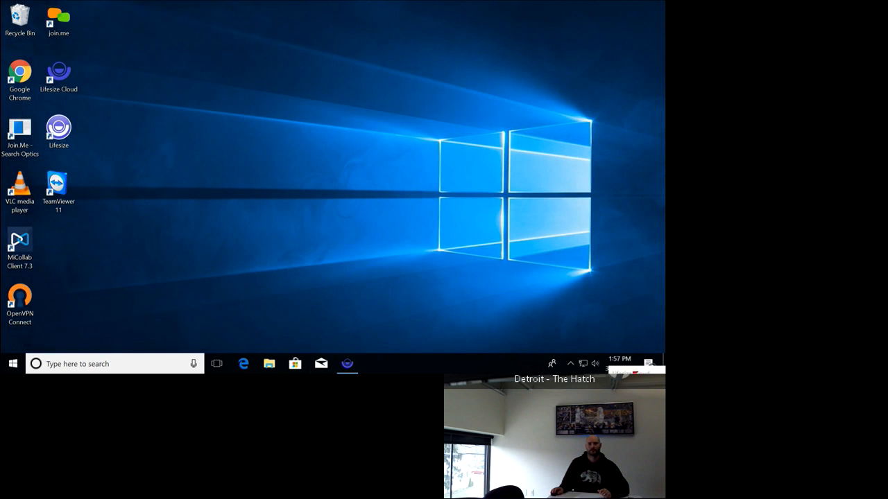